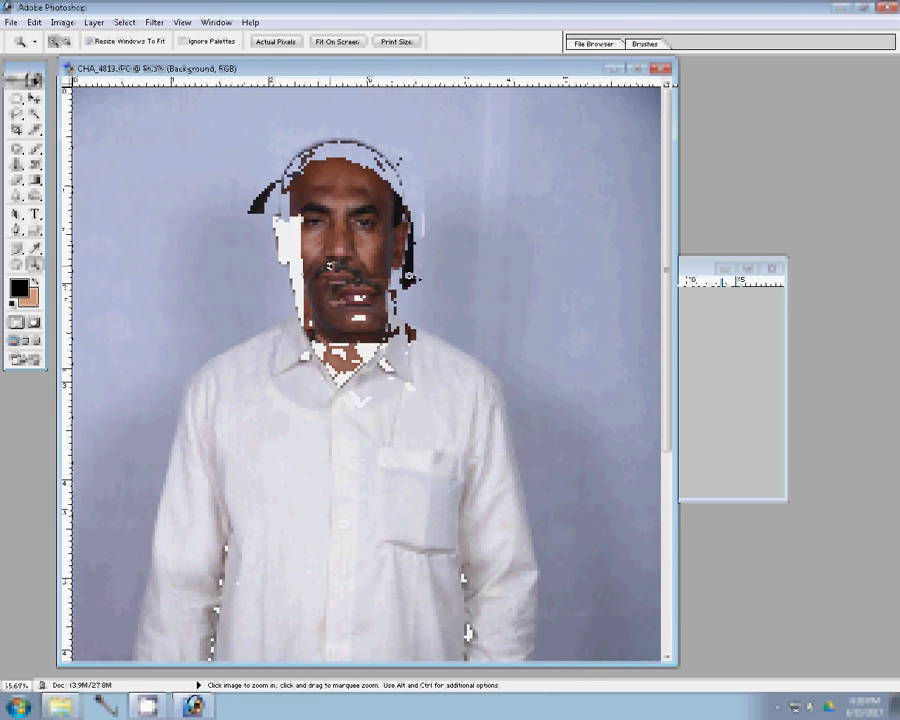
Apply a smoothing Noise filter to the CHA_4813 portrait
click(154, 22)
mouse_move(178, 173)
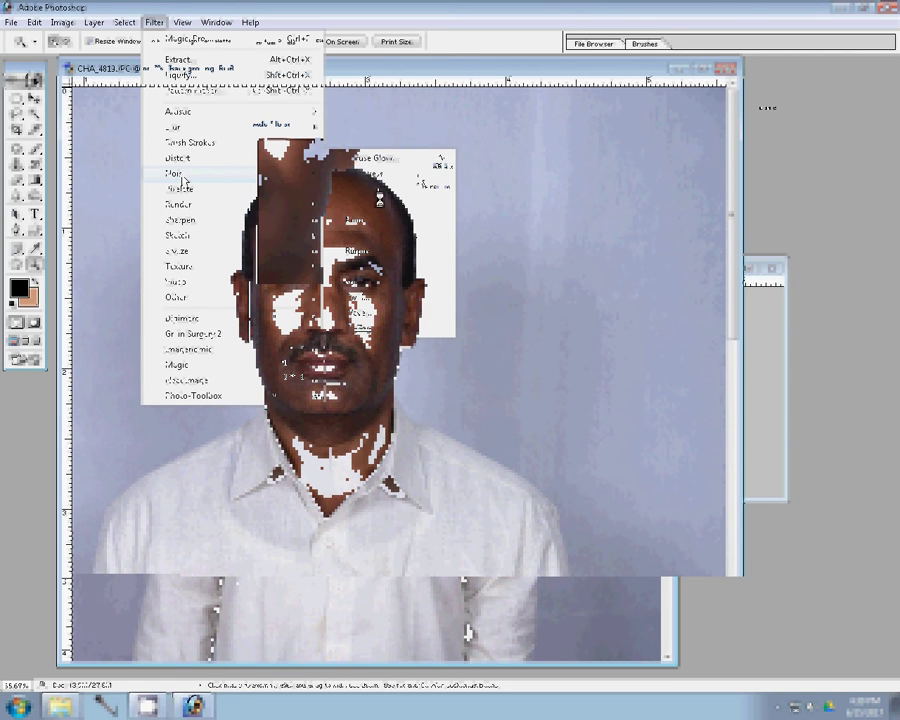
click(836, 170)
Erase Layer 1 over the face with a 66% opacity, 70-pixel eraser, then merge it down
click(836, 170)
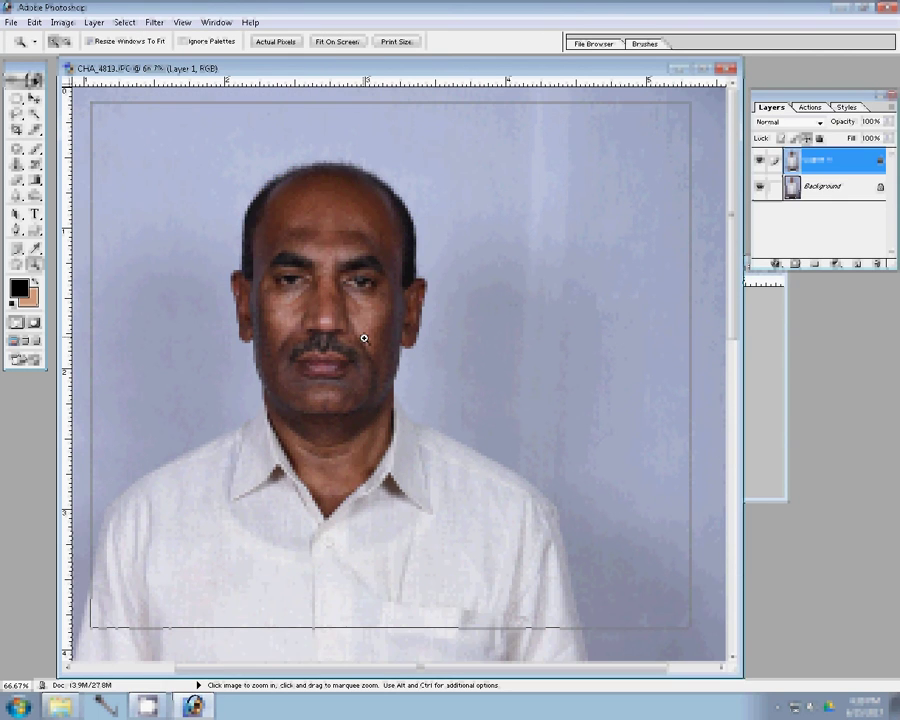
key(b)
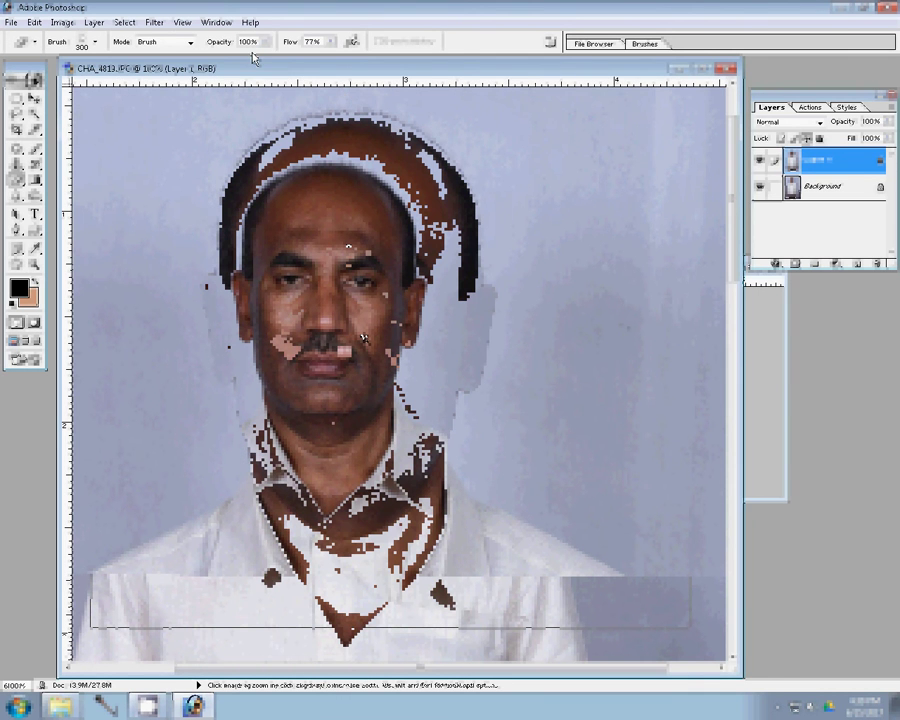
key(6)
key(6)
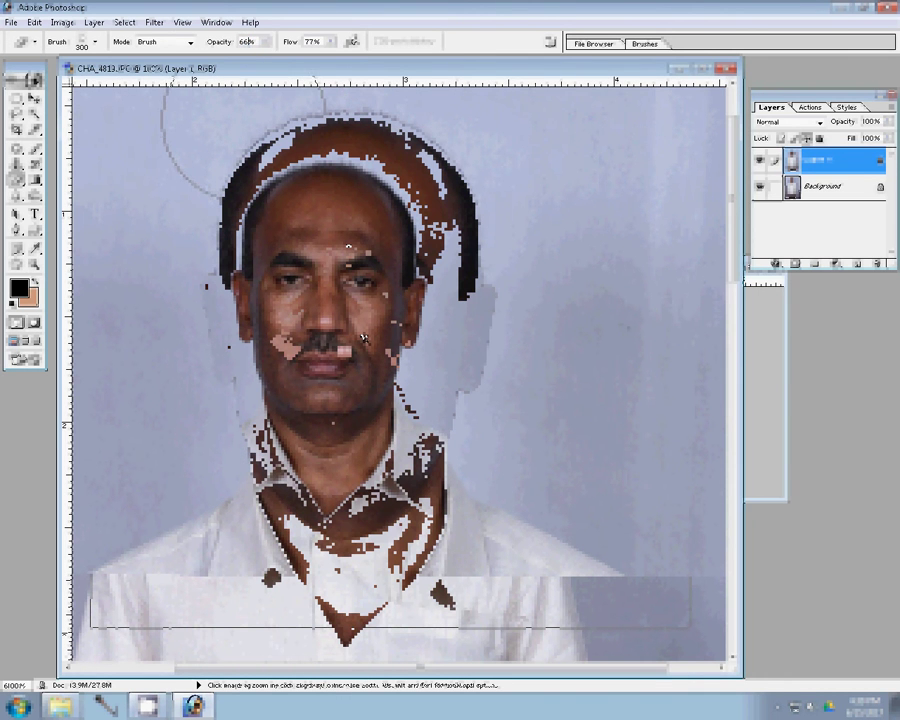
key(bracketleft)
key(bracketleft)
key(bracketleft)
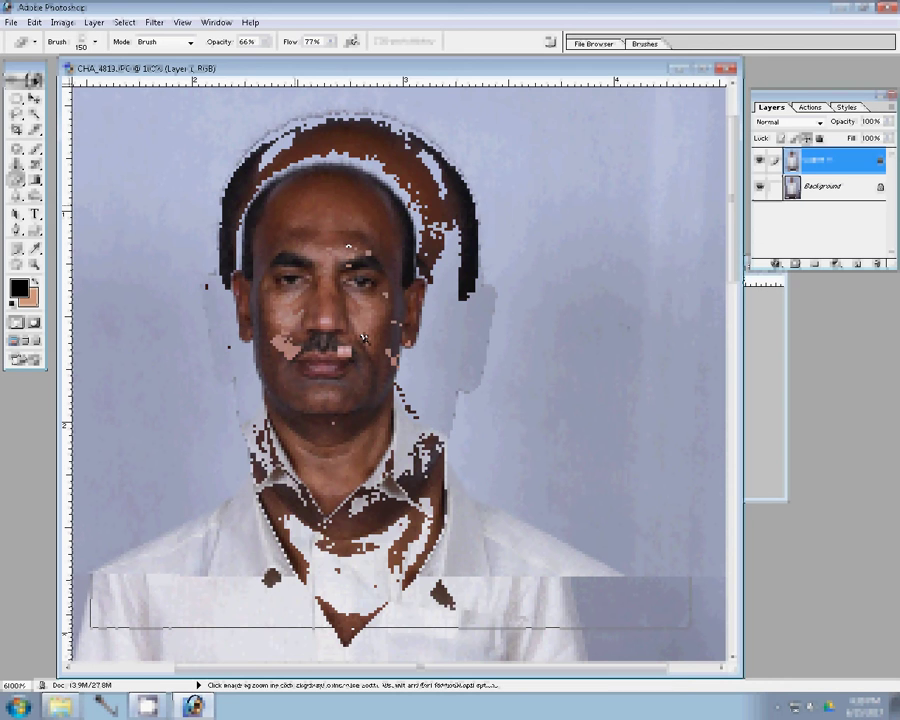
key(bracketleft)
key(bracketleft)
key(bracketleft)
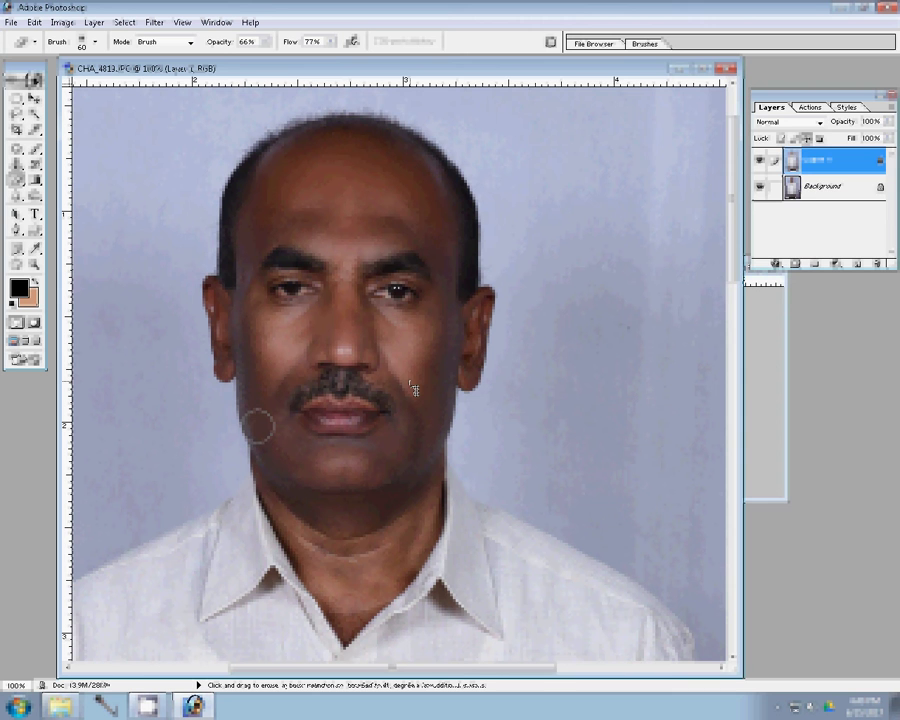
key(shift+e)
key(ctrl+e)
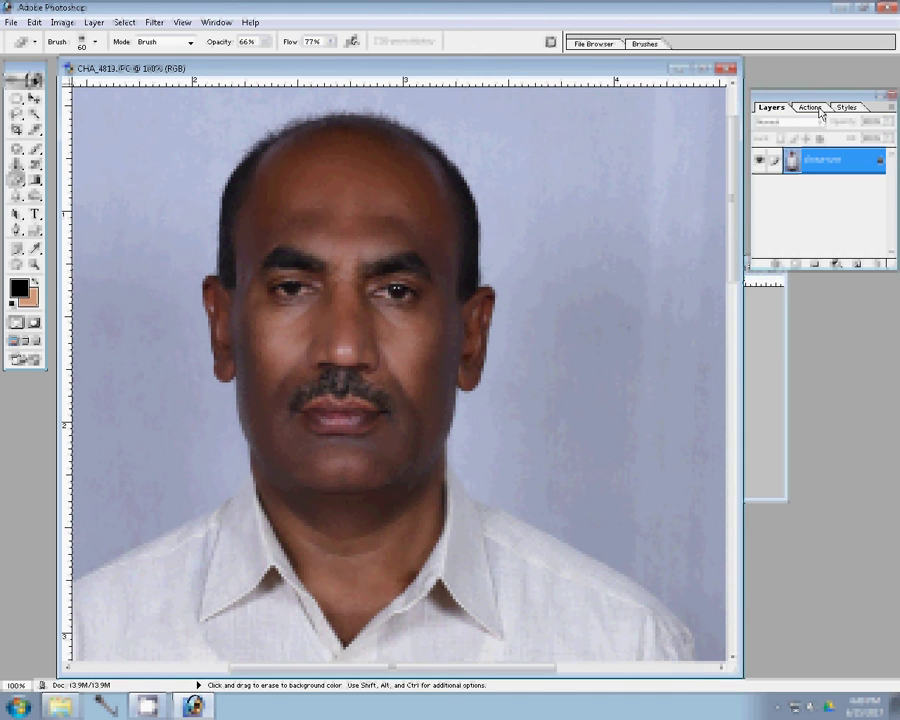
Play the Correction action from the Actions palette on the portrait
click(810, 107)
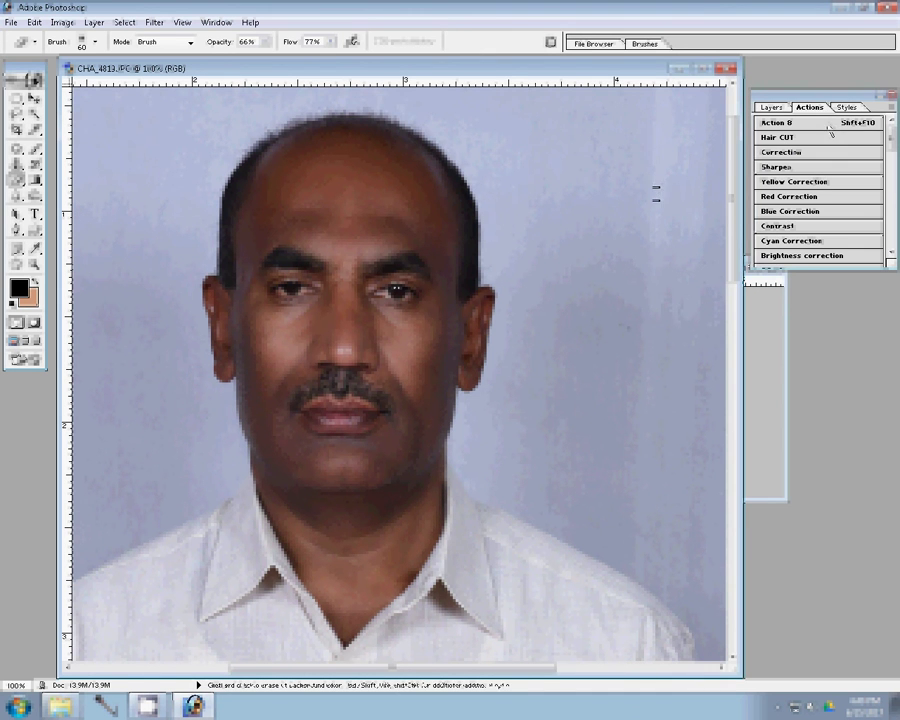
key(shift+F10)
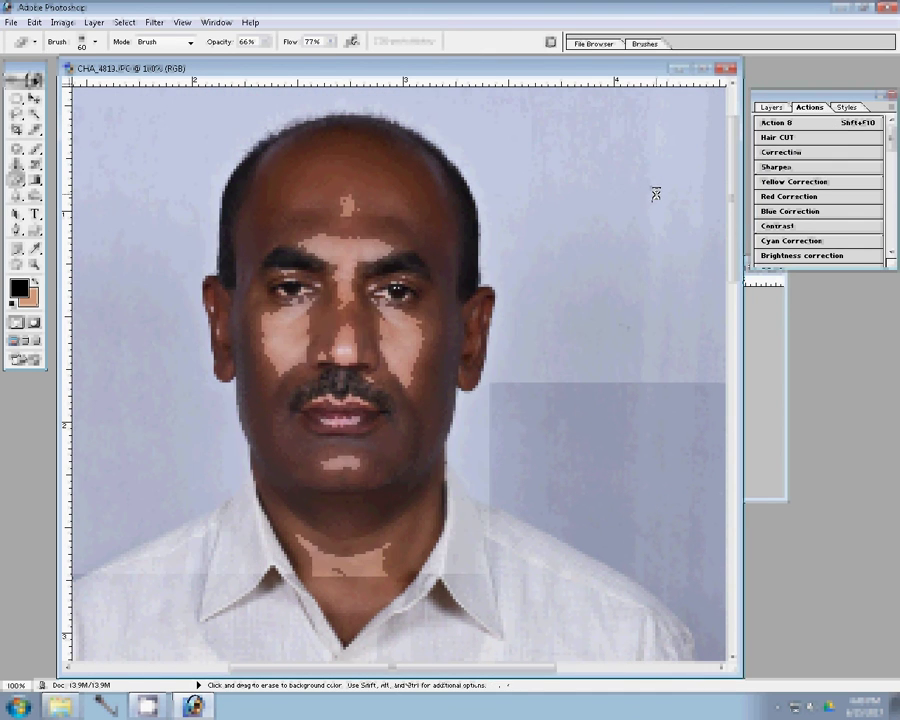
click(823, 155)
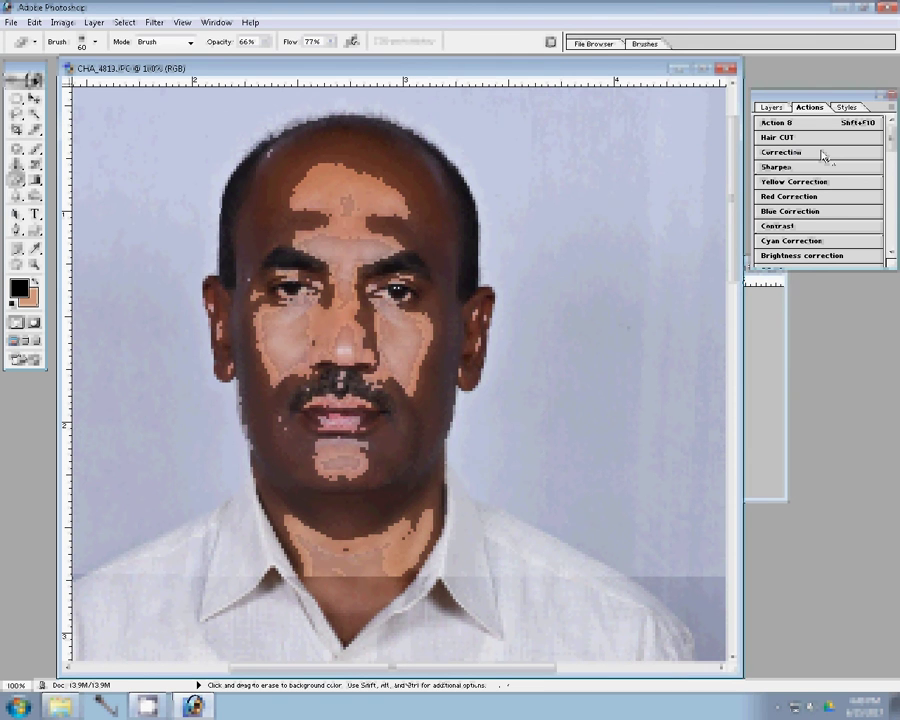
Zoom the view so the whole full-length portrait fits on screen
key(z)
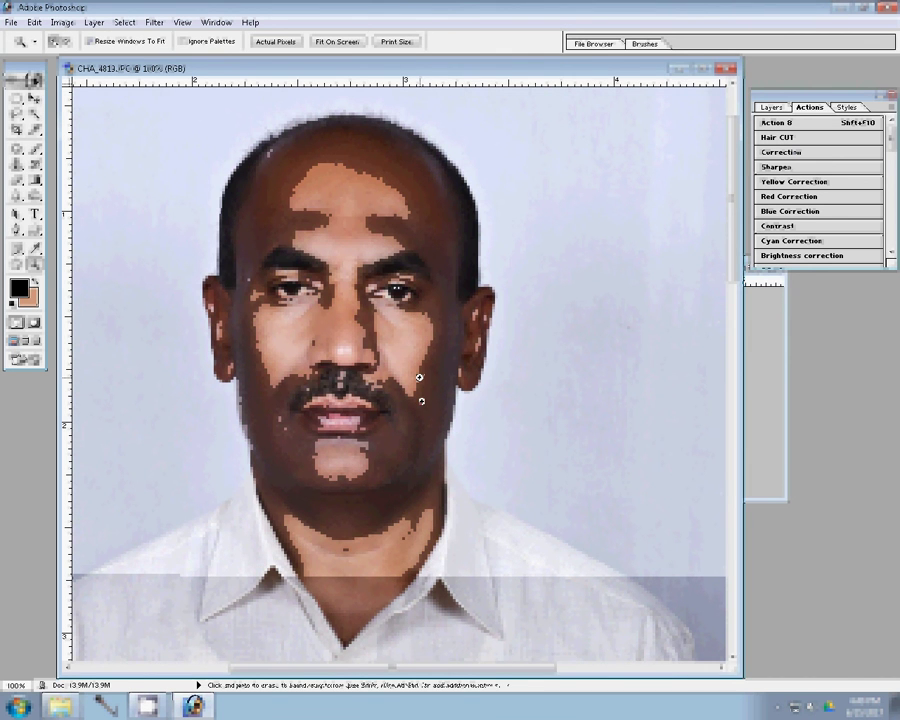
right_click(419, 377)
click(450, 382)
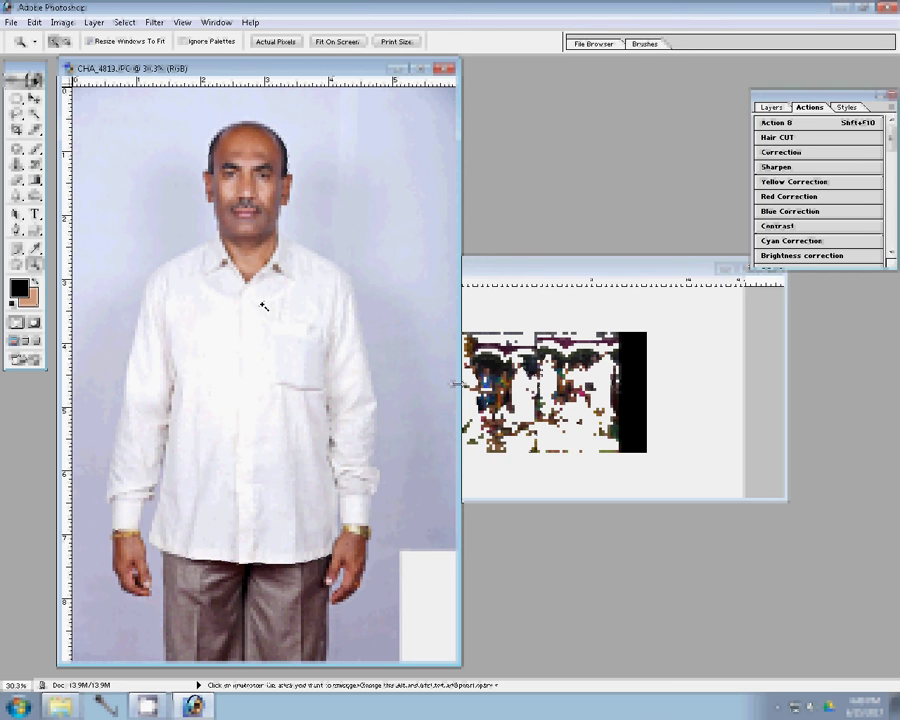
Drag the portrait into Untitled-1 and scale it up to about 143%
mouse_move(456, 383)
mouse_down()
mouse_move(634, 395)
mouse_move(629, 386)
mouse_up()
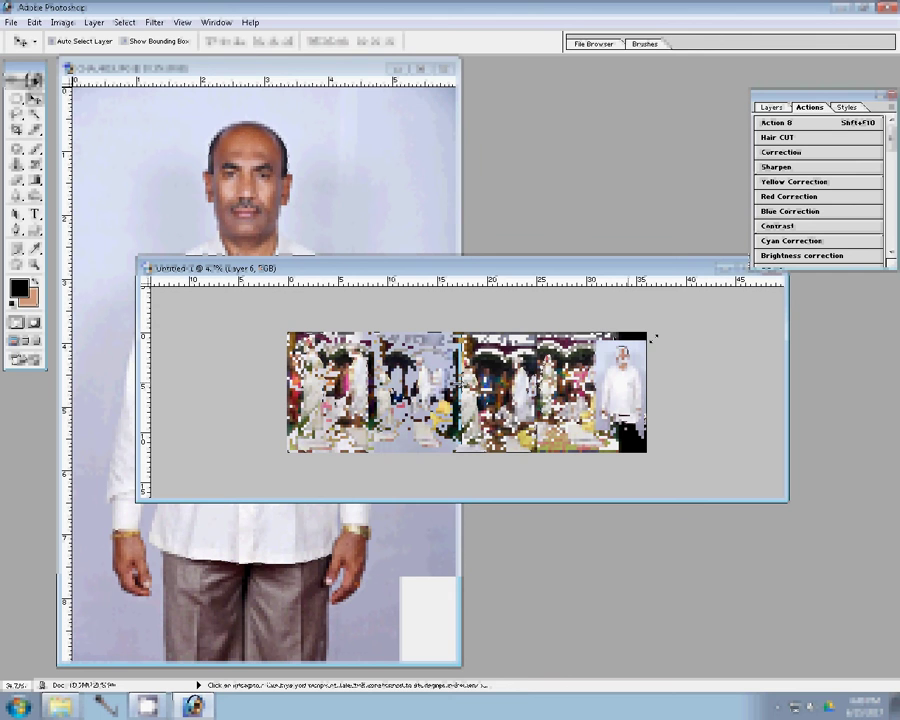
key(ctrl+t)
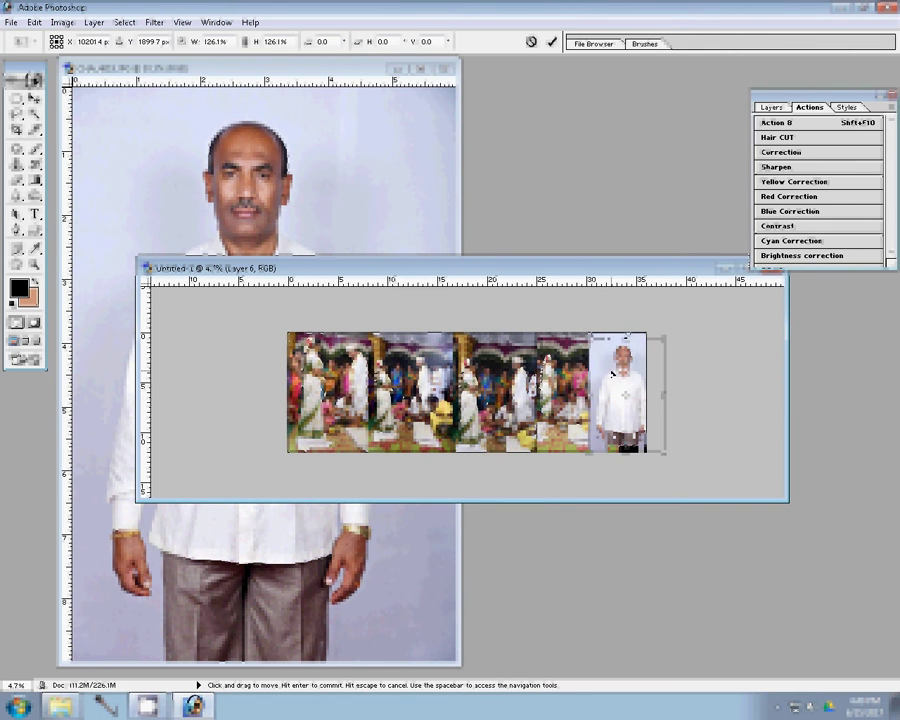
drag(665, 333, 668, 331)
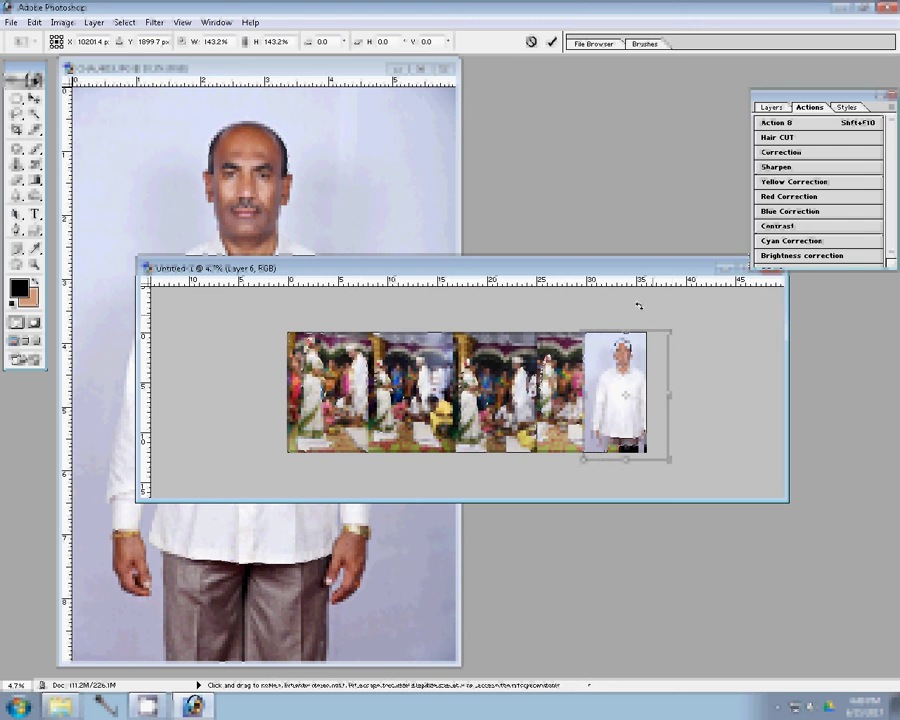
double_click(589, 388)
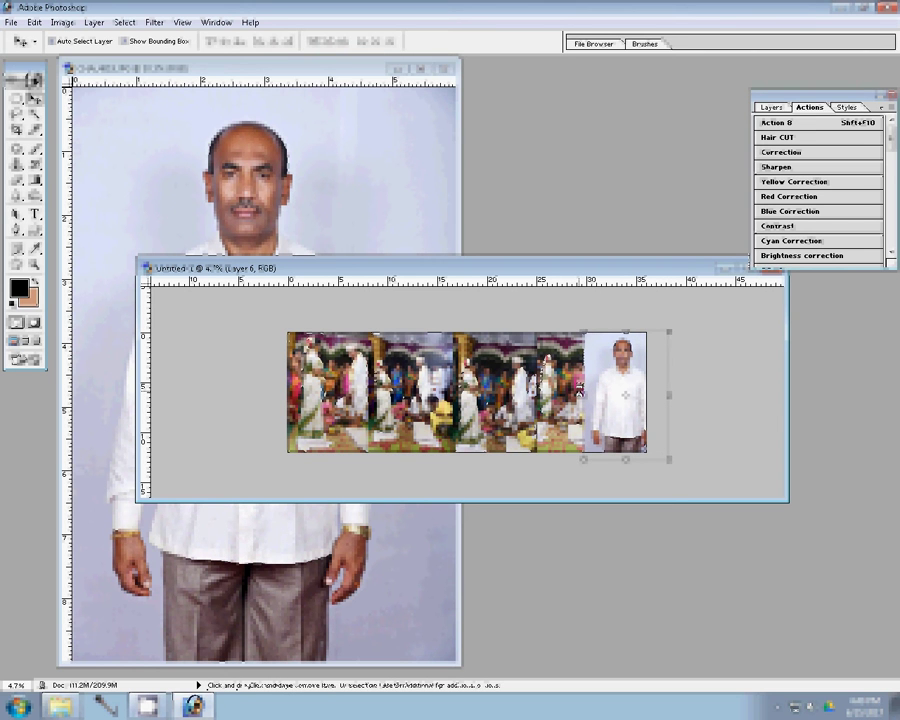
Fade the portrait's Layer 6 to about 62% opacity, then hide the layer
key(F7)
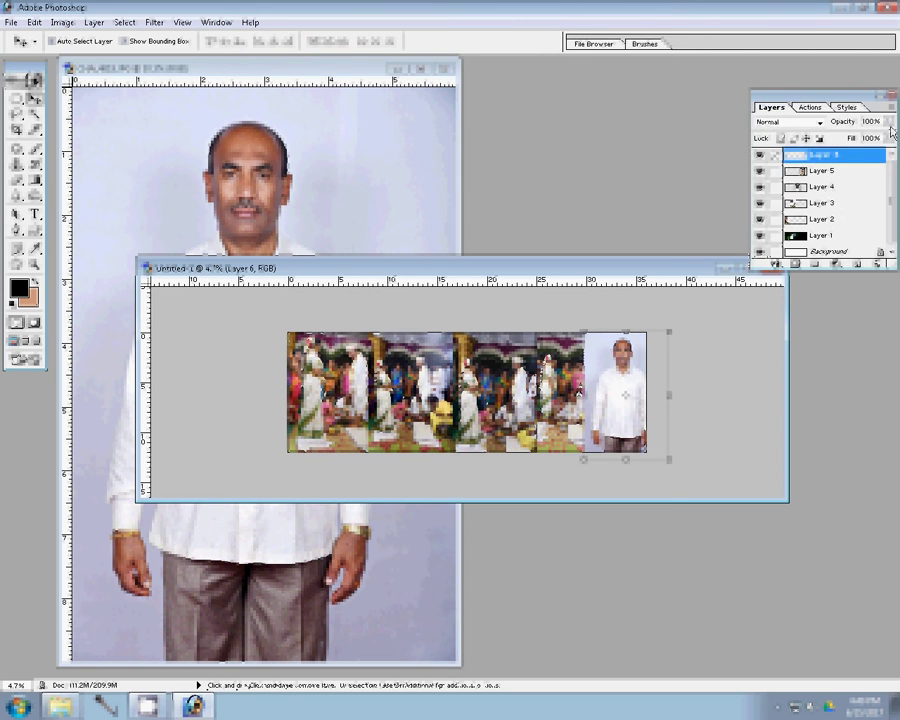
click(889, 121)
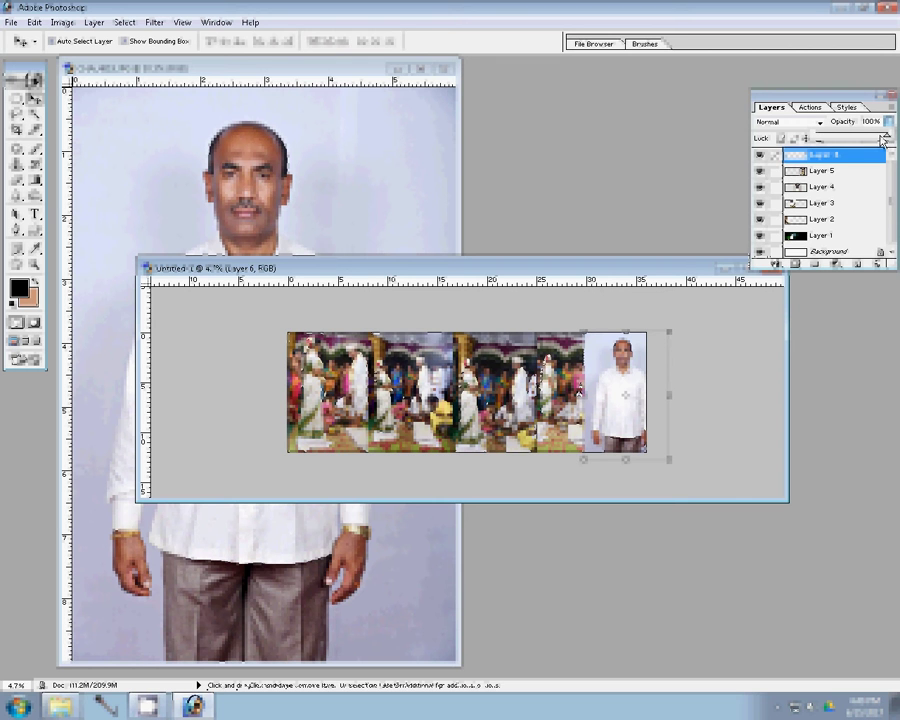
mouse_move(887, 134)
mouse_down()
mouse_move(850, 146)
mouse_move(859, 145)
mouse_up()
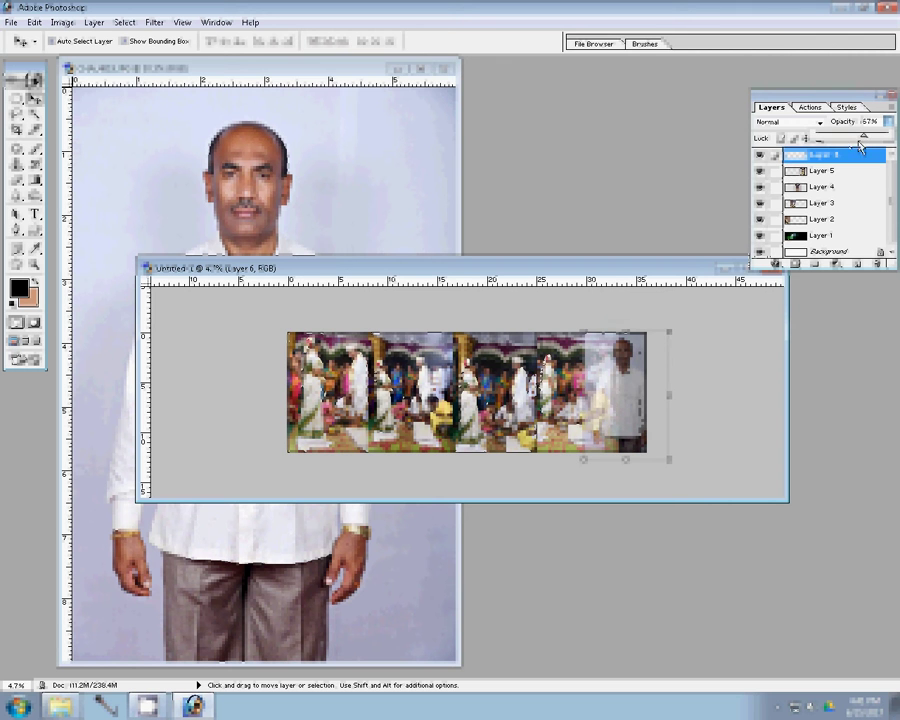
click(761, 157)
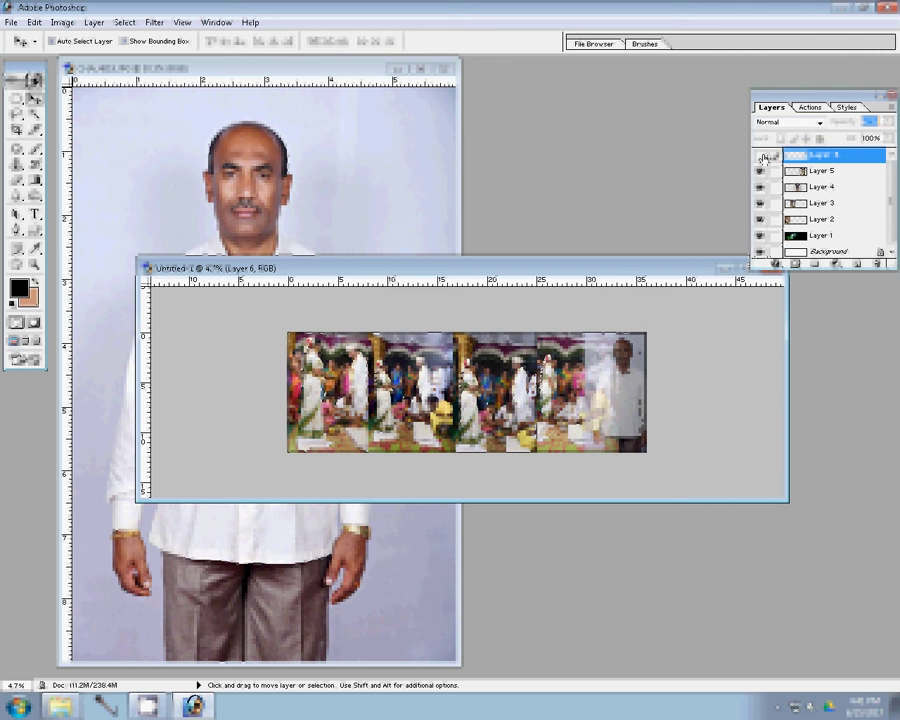
click(237, 212)
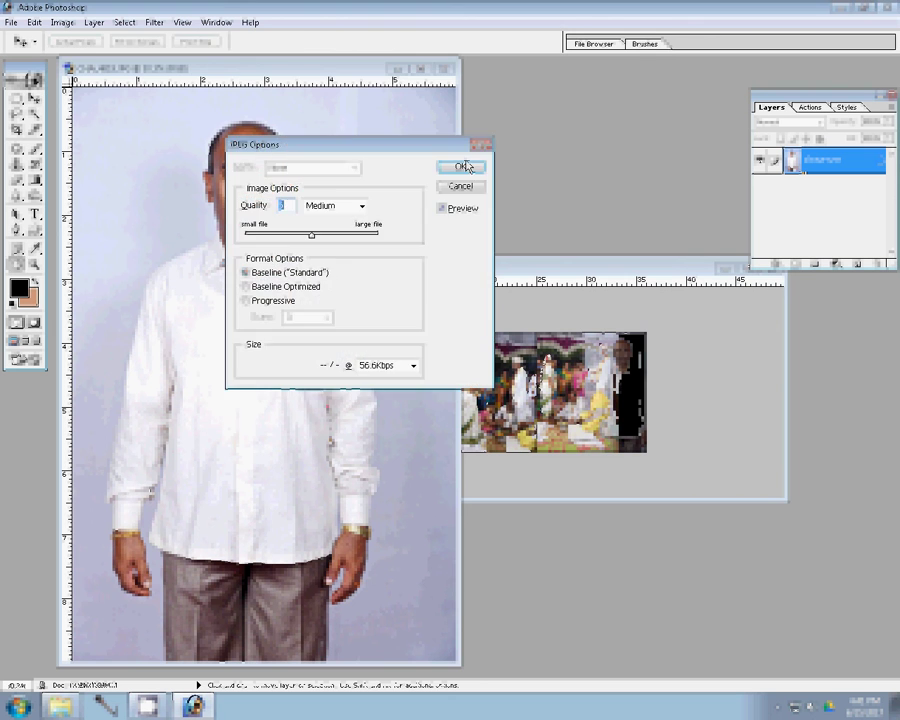
Confirm the JPEG Options to save CHA_4813.JPG, then close the portrait
click(470, 168)
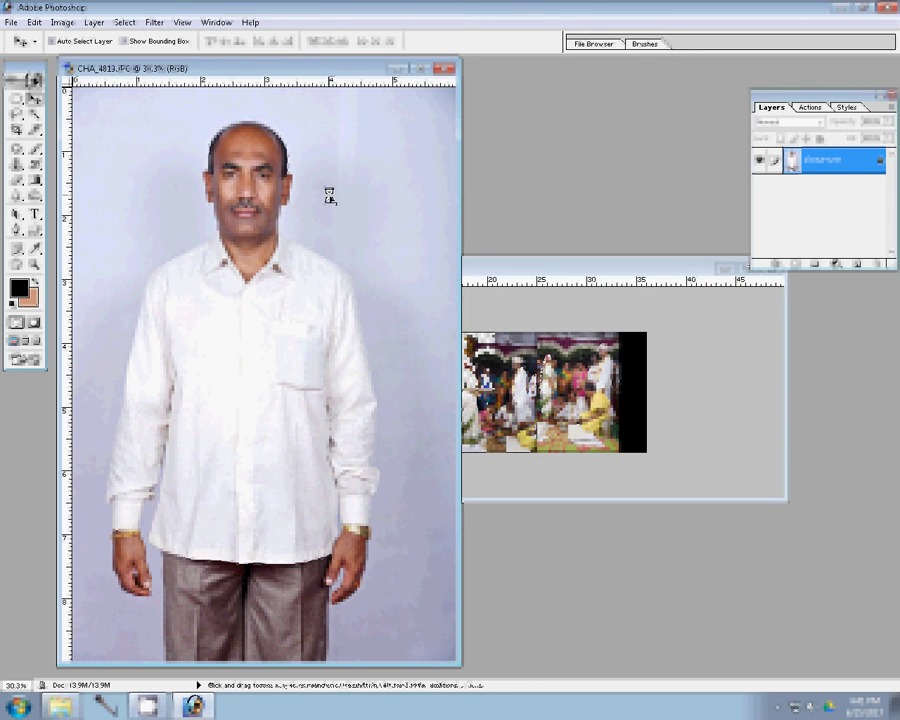
click(454, 74)
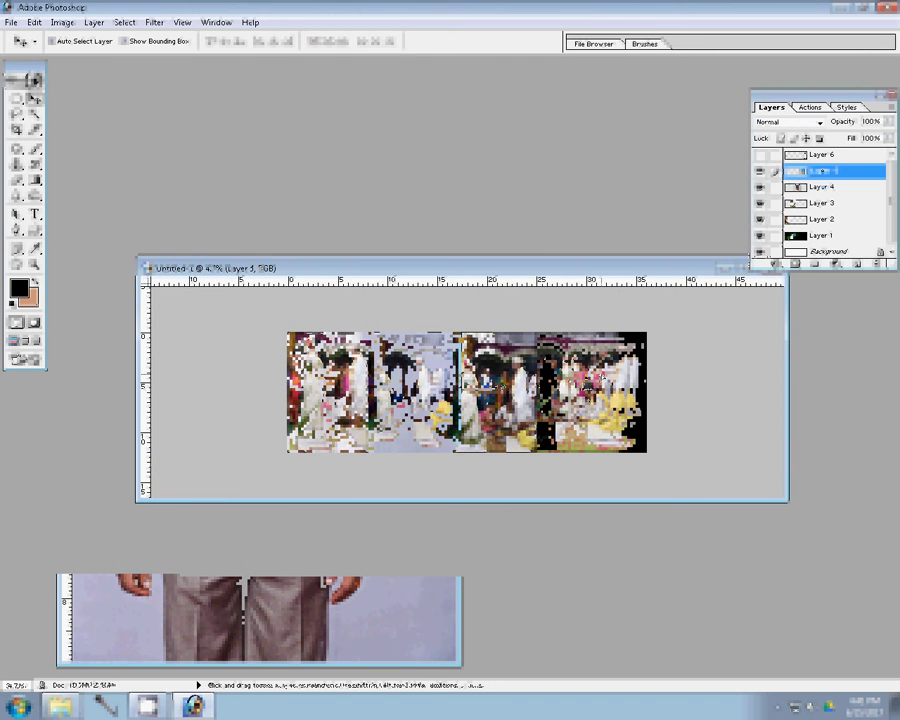
Zoom in on the Untitled-1 strip and start Free Transform on Layer 5
click(820, 187)
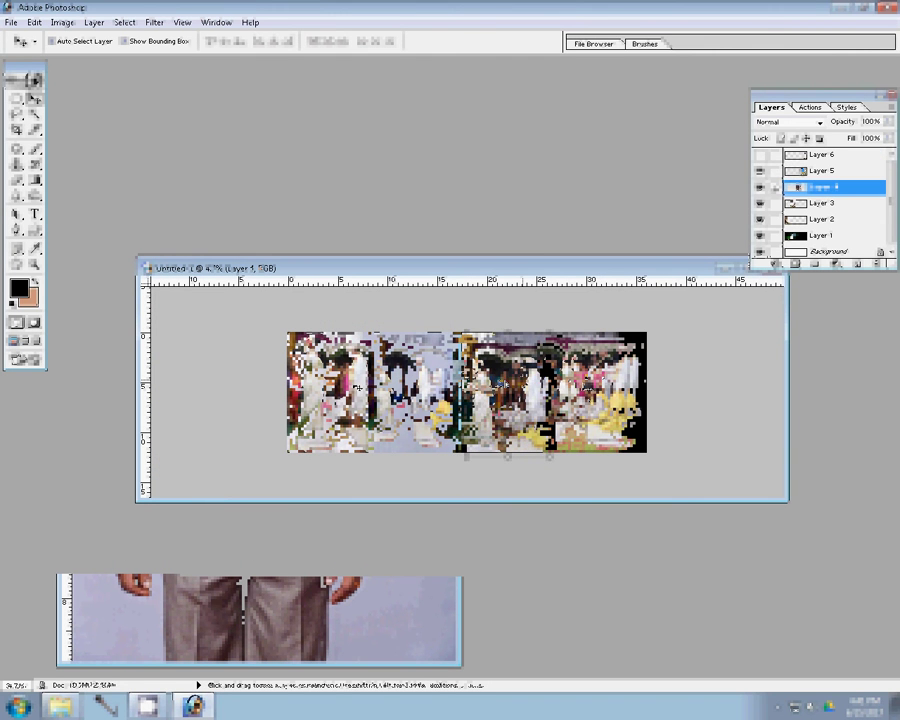
key(z)
right_click(527, 373)
click(533, 382)
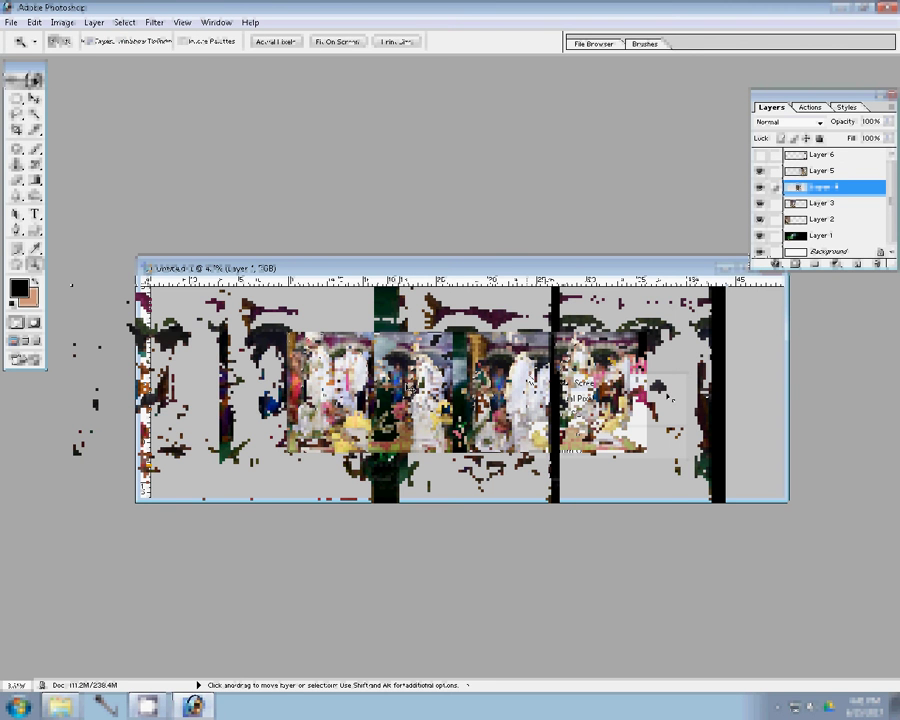
key(v)
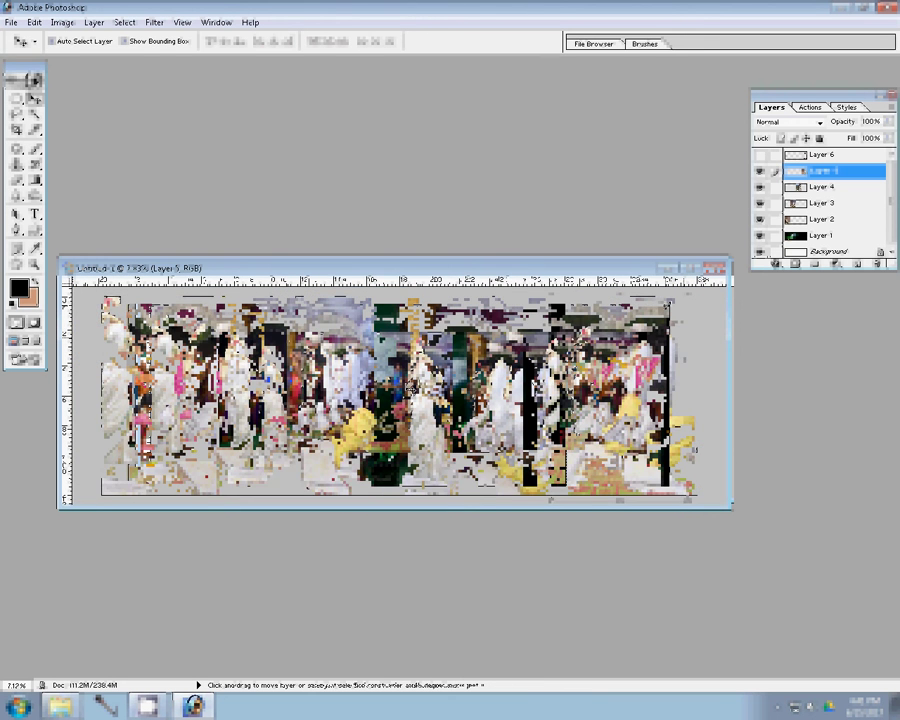
key(ctrl+t)
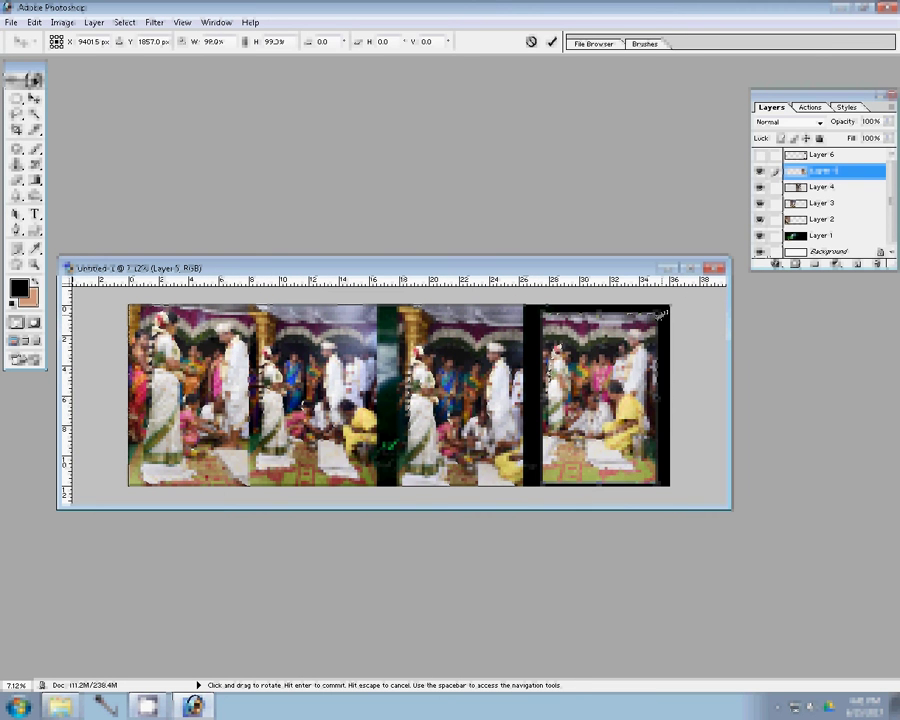
Scale the Layer 5 photo down by its corner so it fits its dark panel
drag(661, 316, 623, 352)
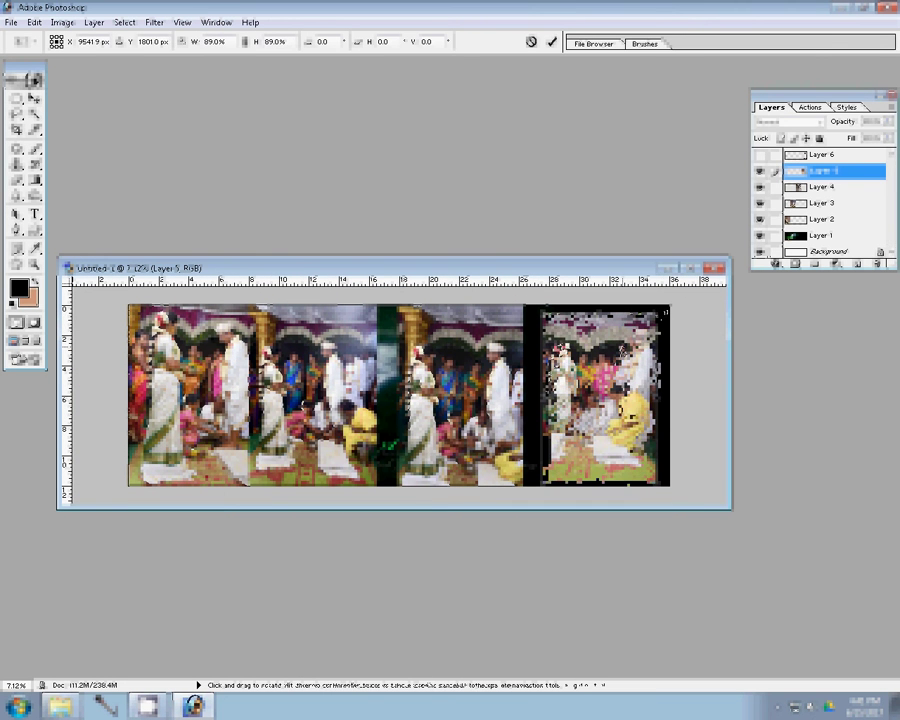
click(551, 42)
click(551, 42)
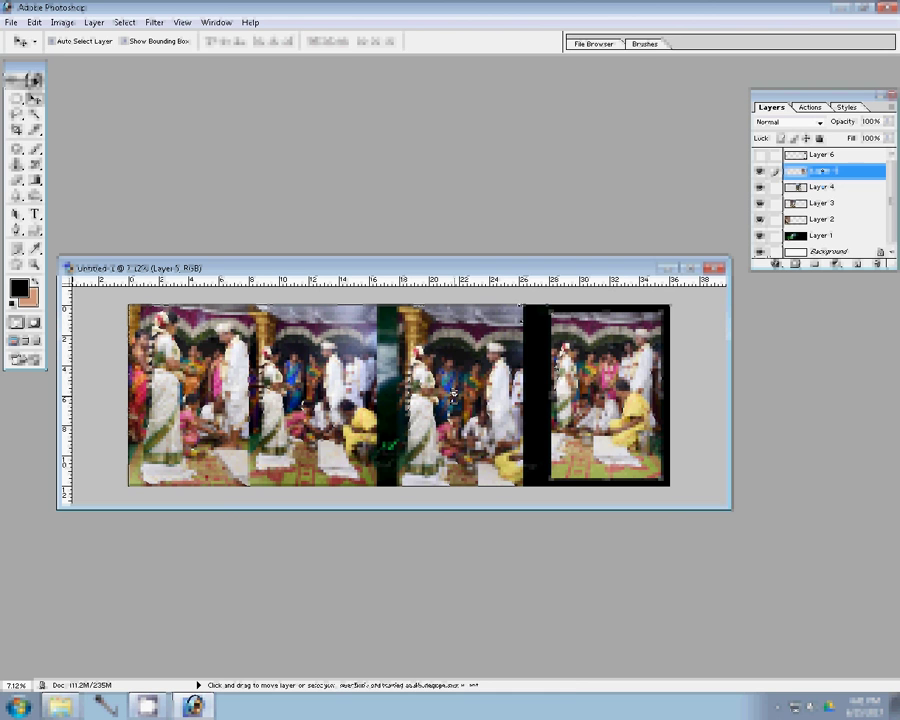
Scale Layer 4's third photo to 90.7% and move it right into its panel
key(ctrl+t)
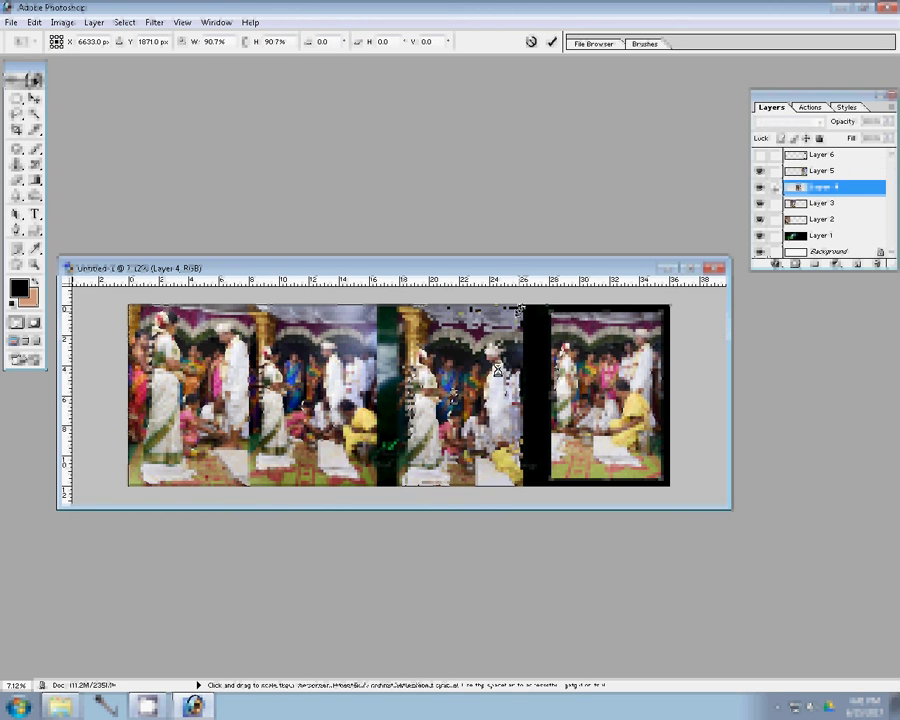
drag(497, 370, 513, 367)
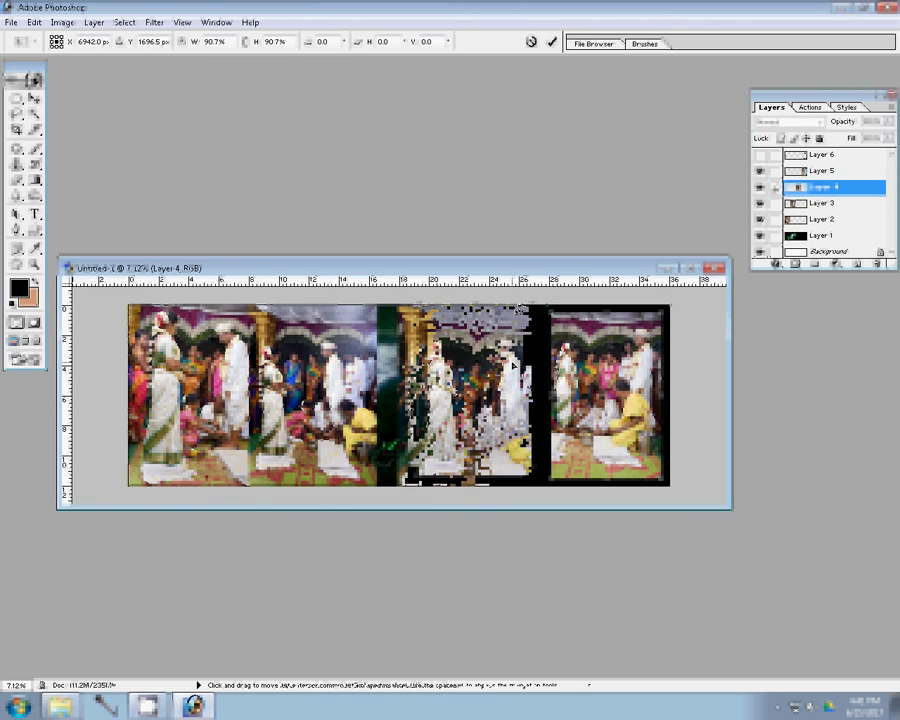
drag(513, 367, 557, 363)
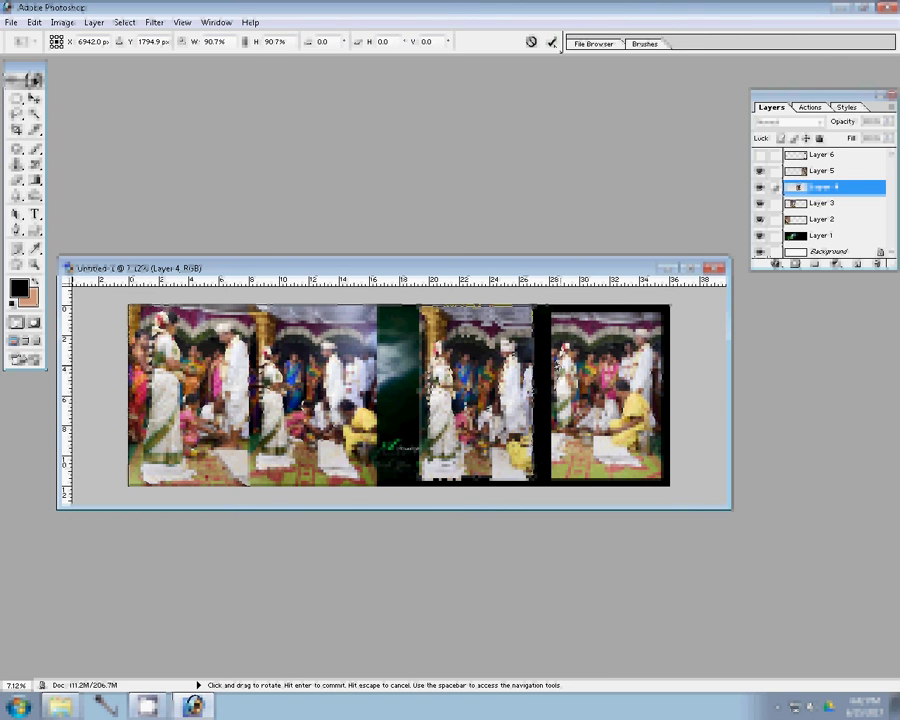
click(552, 43)
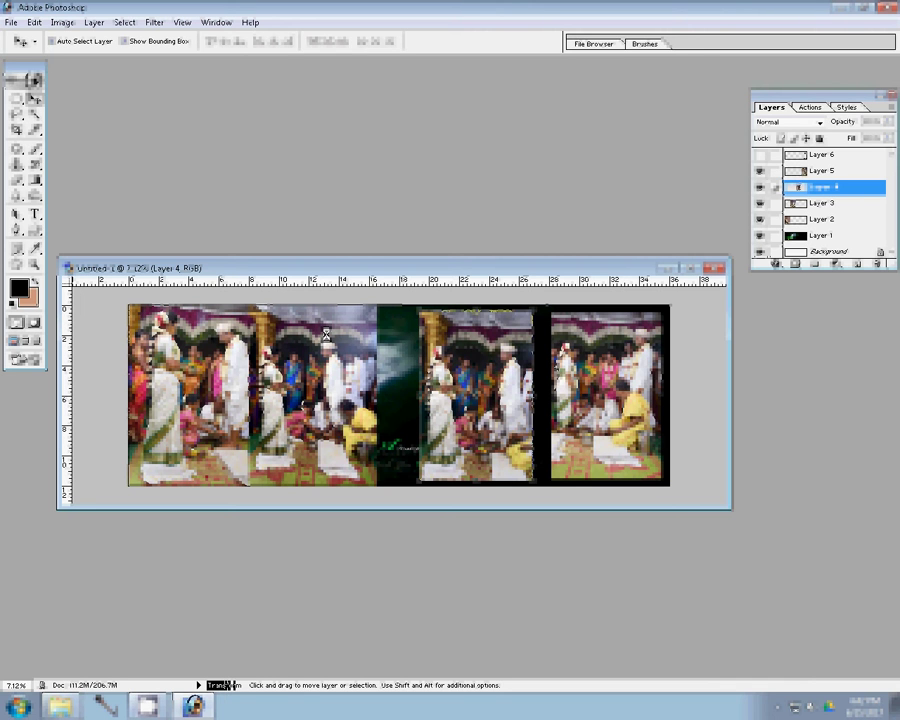
Shrink Layer 3's second photo to about 84.5% and shift it right into its panel
key(alt+bracketleft)
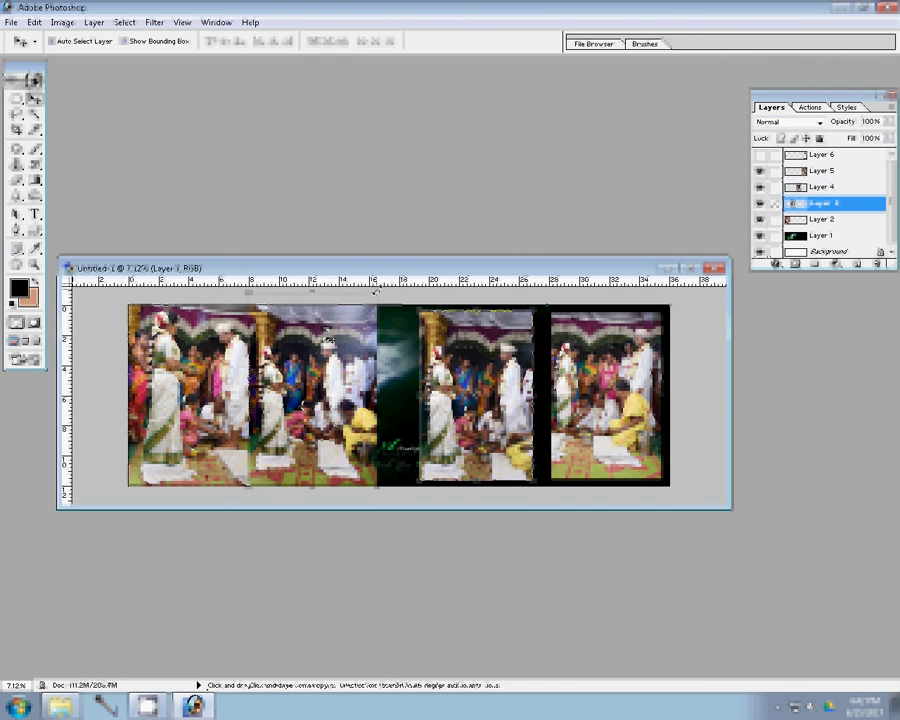
key(ctrl+t)
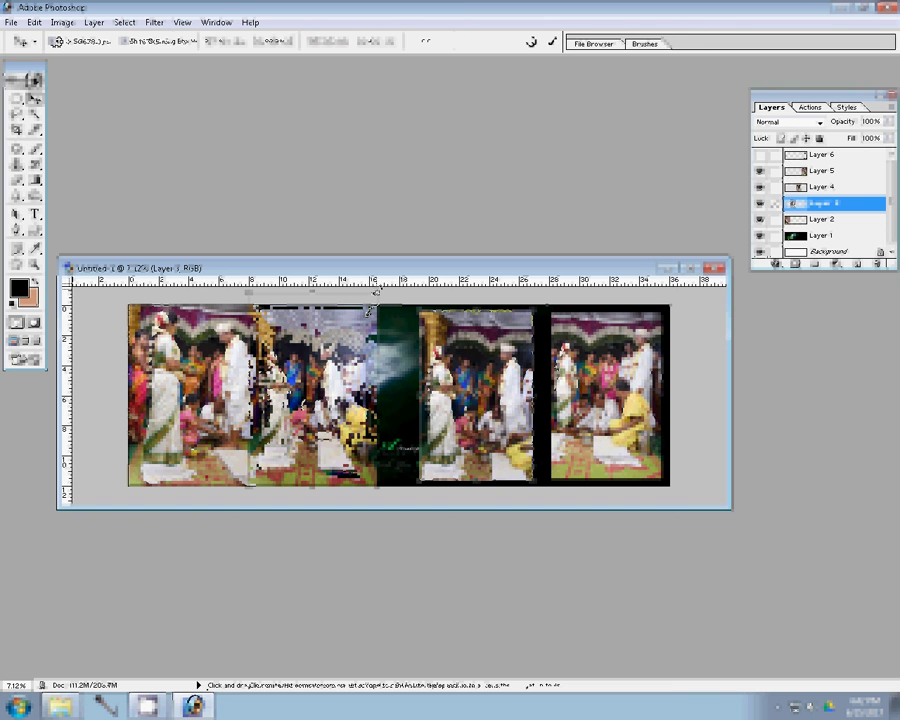
drag(376, 291, 371, 312)
drag(319, 345, 331, 355)
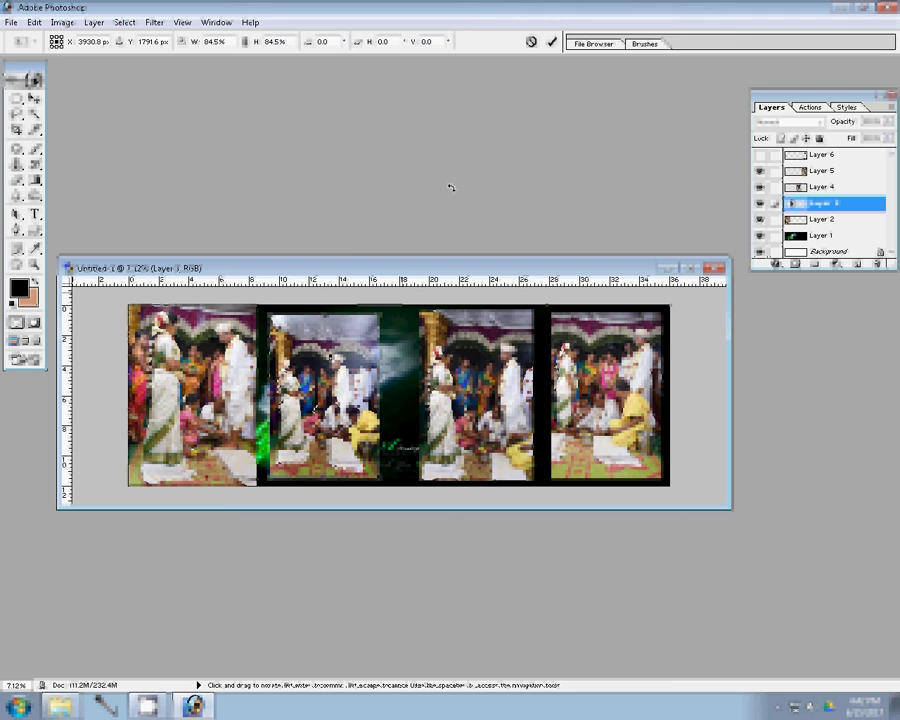
key(Return)
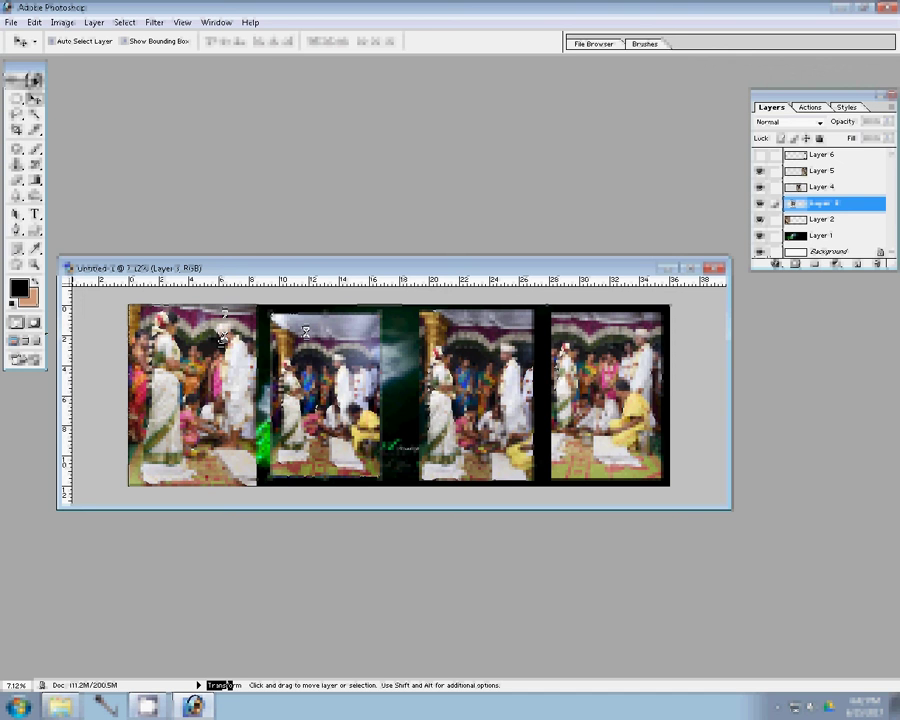
Scale the first photo to about 87% so it fits inside its dark panel
click(185, 365)
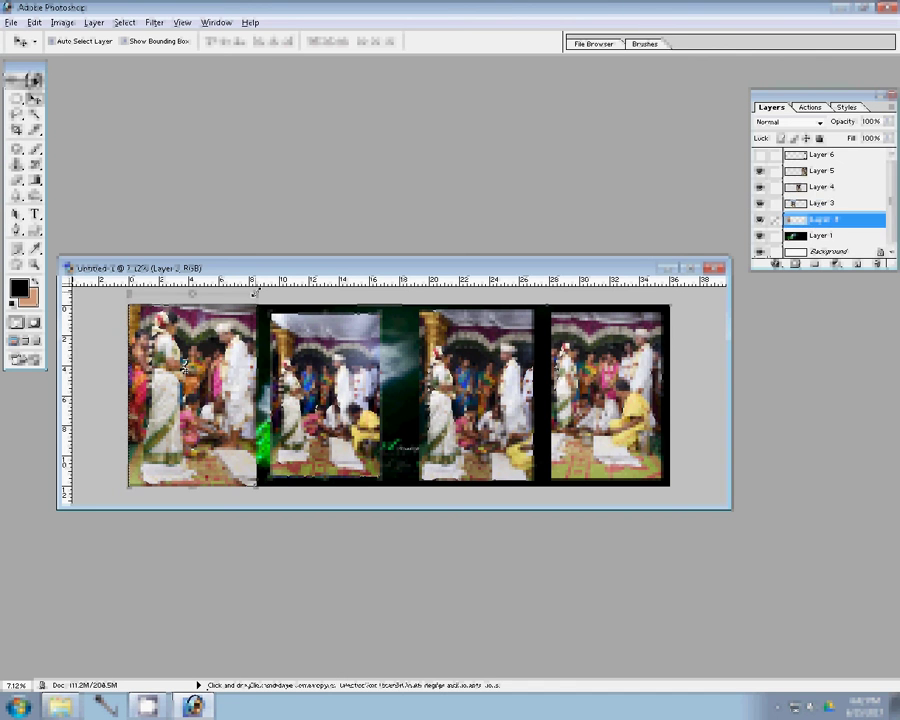
drag(255, 292, 245, 484)
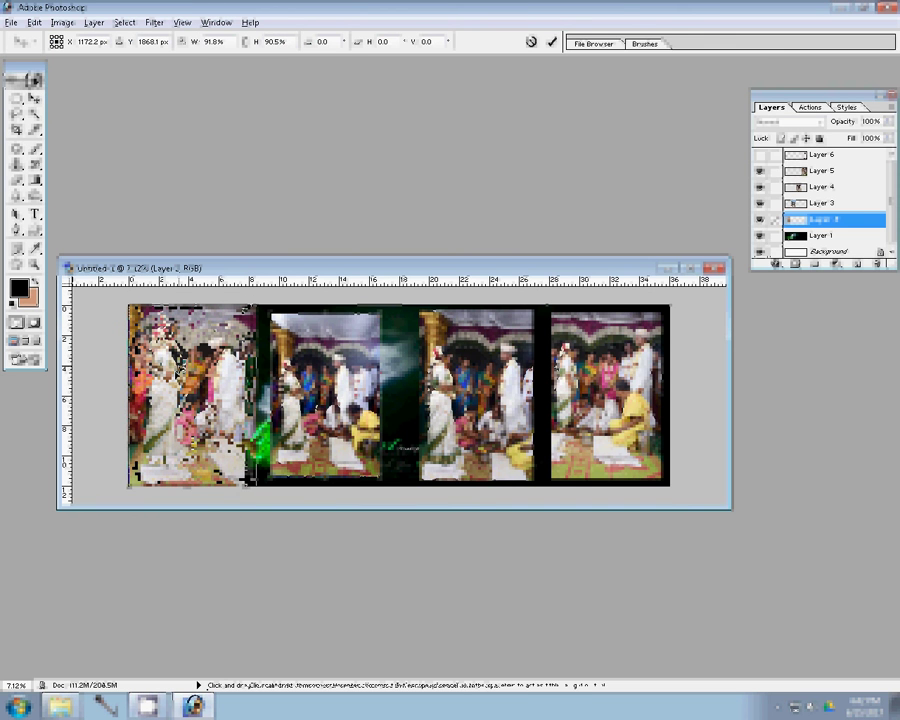
drag(247, 306, 245, 308)
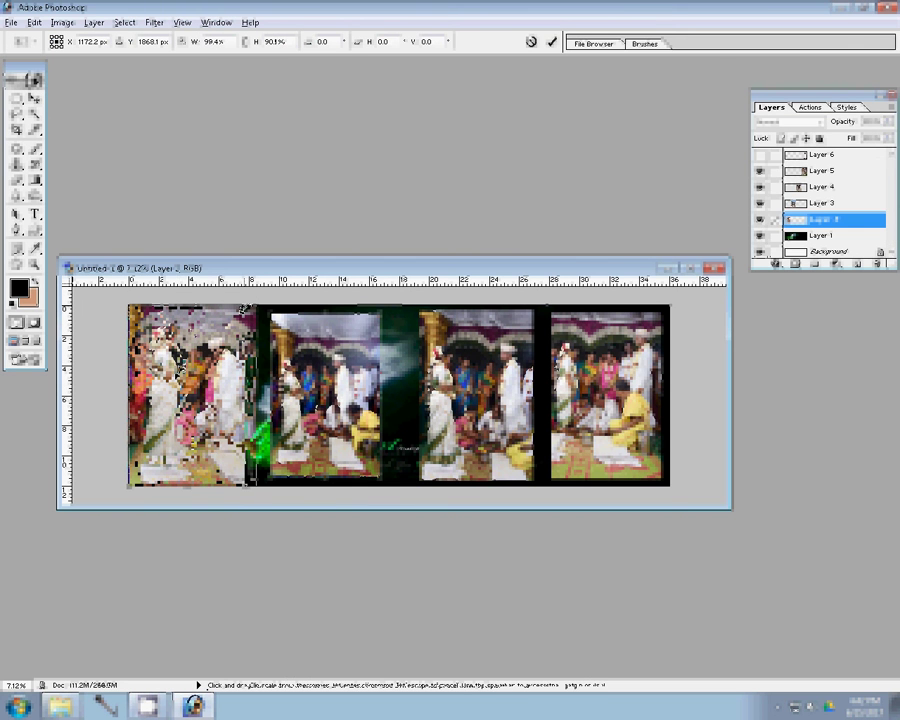
drag(245, 308, 207, 354)
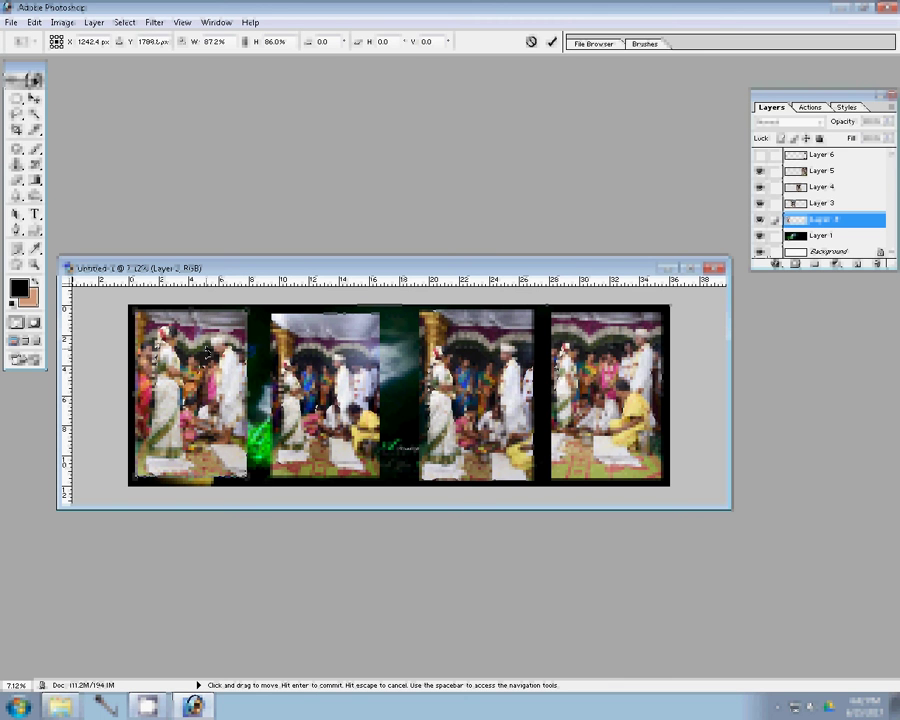
click(552, 43)
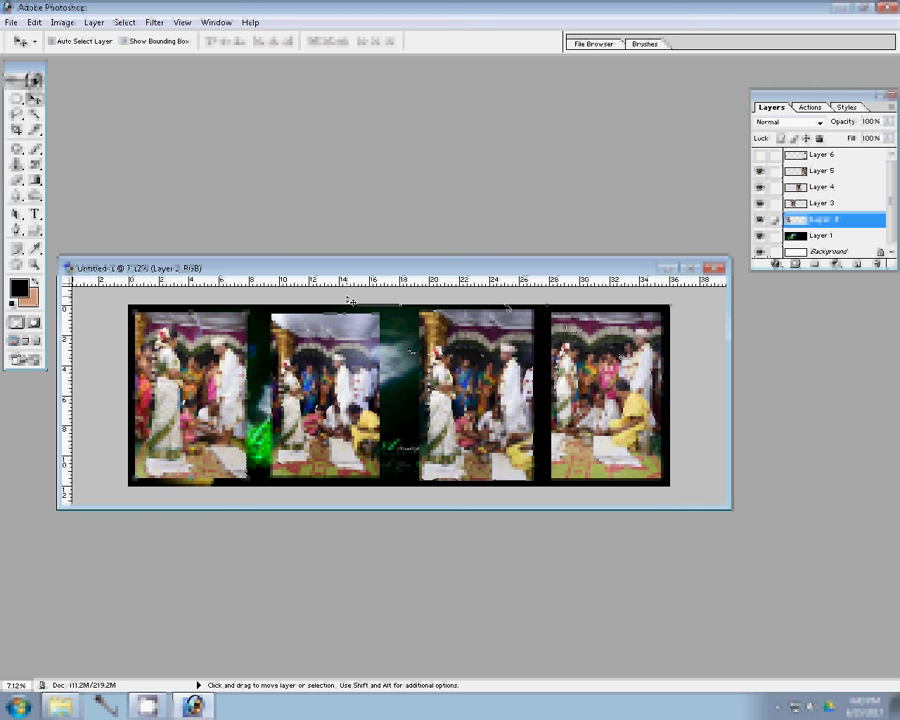
Hide the Layer 1 backdrop and merge the visible photo layers into Layer 4
click(759, 235)
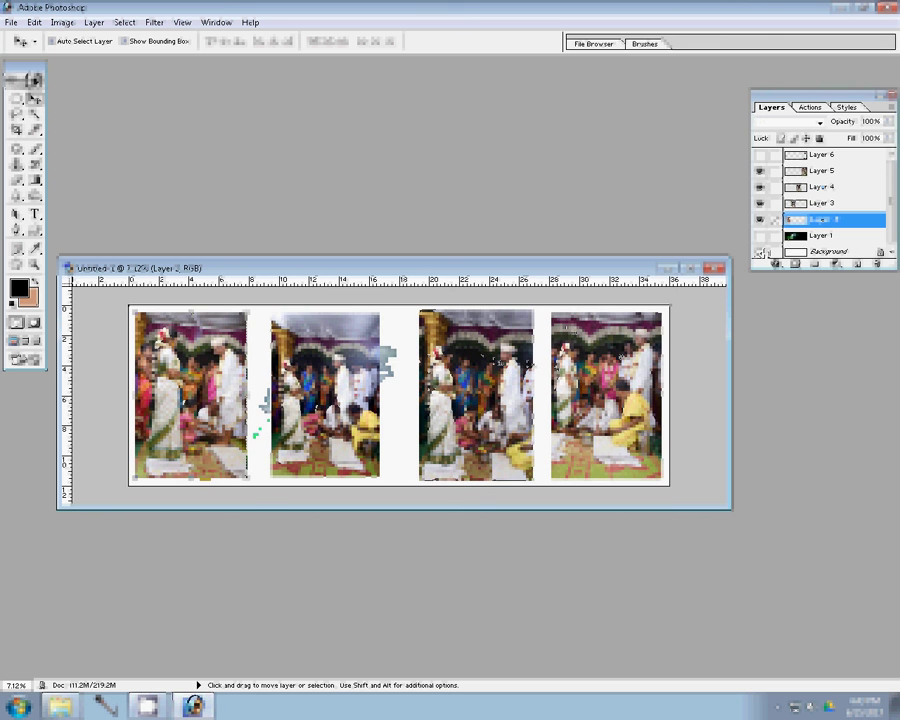
click(495, 352)
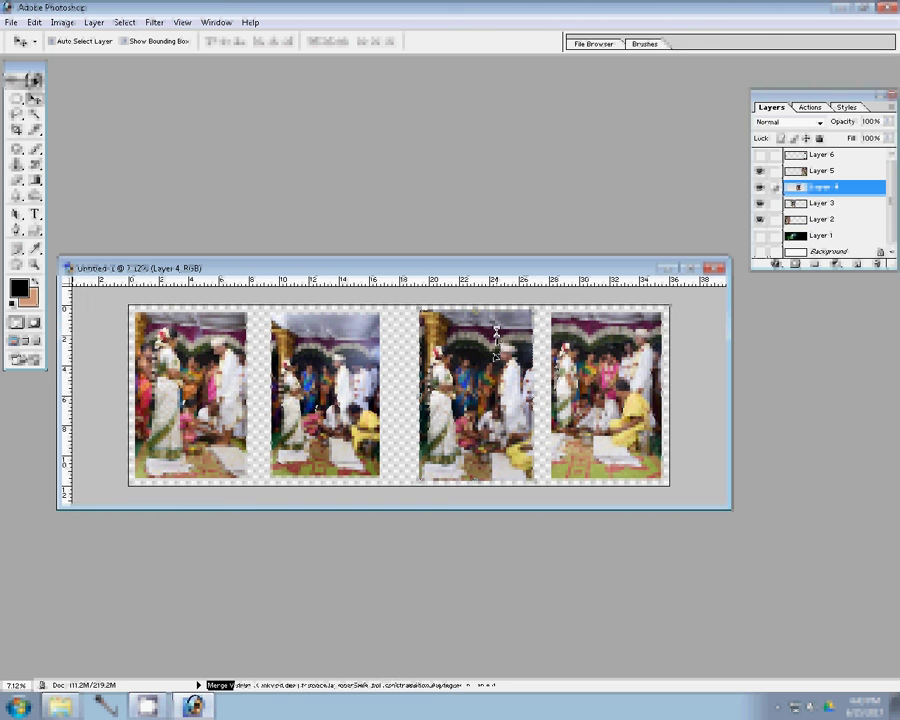
key(ctrl+shift+e)
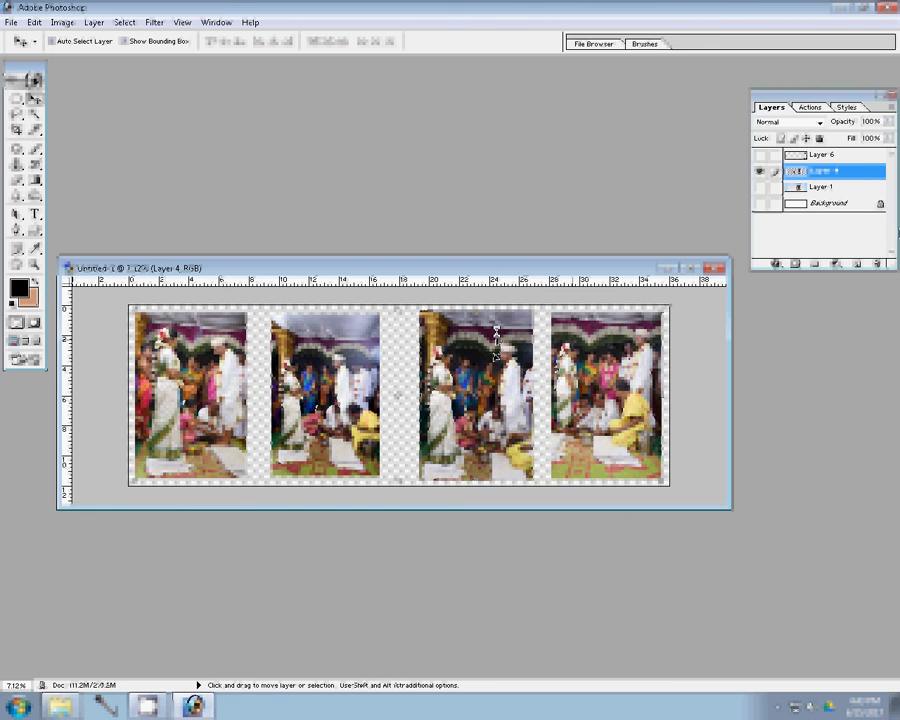
Add a Stroke layer style with a textured blue pattern fill and size 10
click(776, 265)
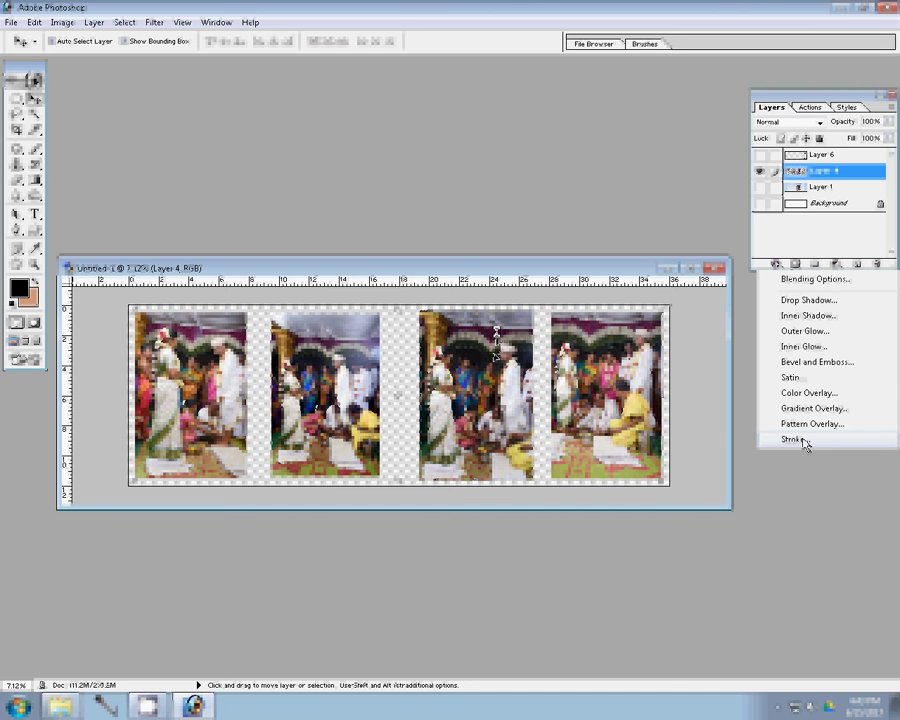
click(803, 441)
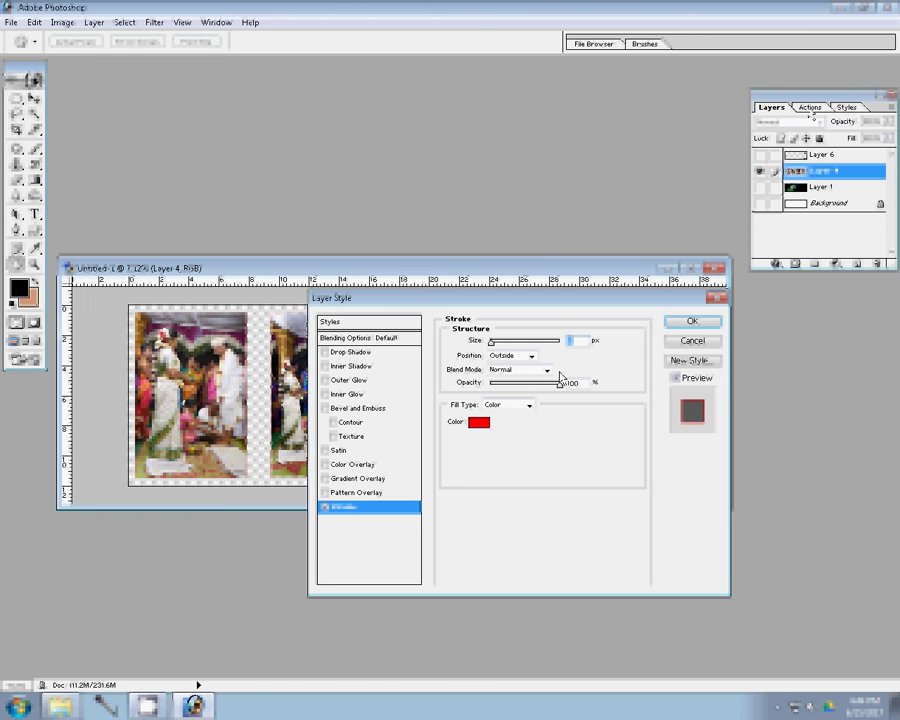
click(508, 407)
click(500, 434)
click(498, 434)
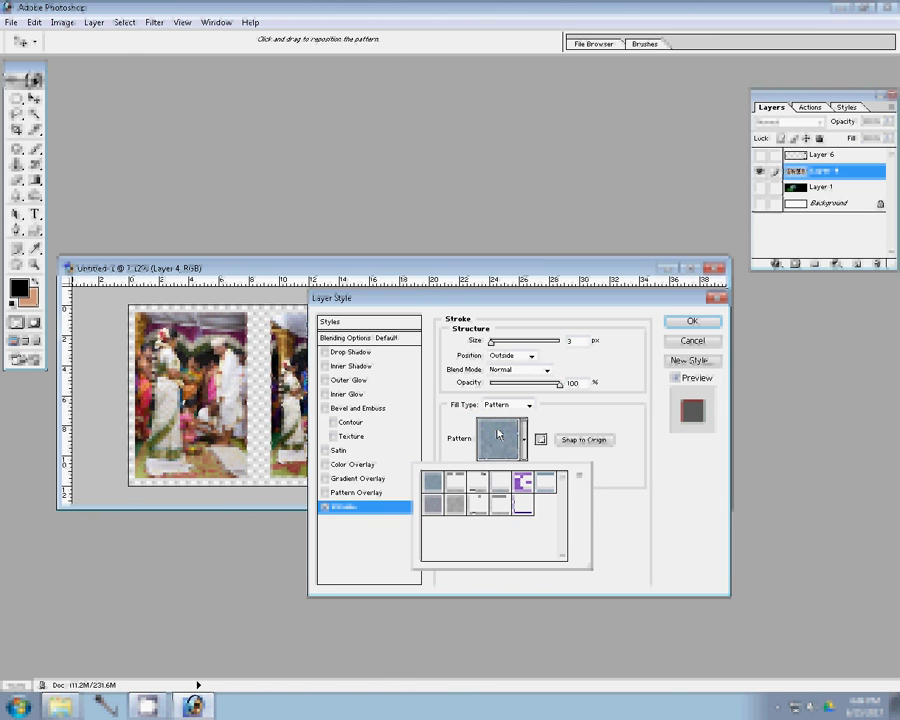
click(545, 486)
click(565, 358)
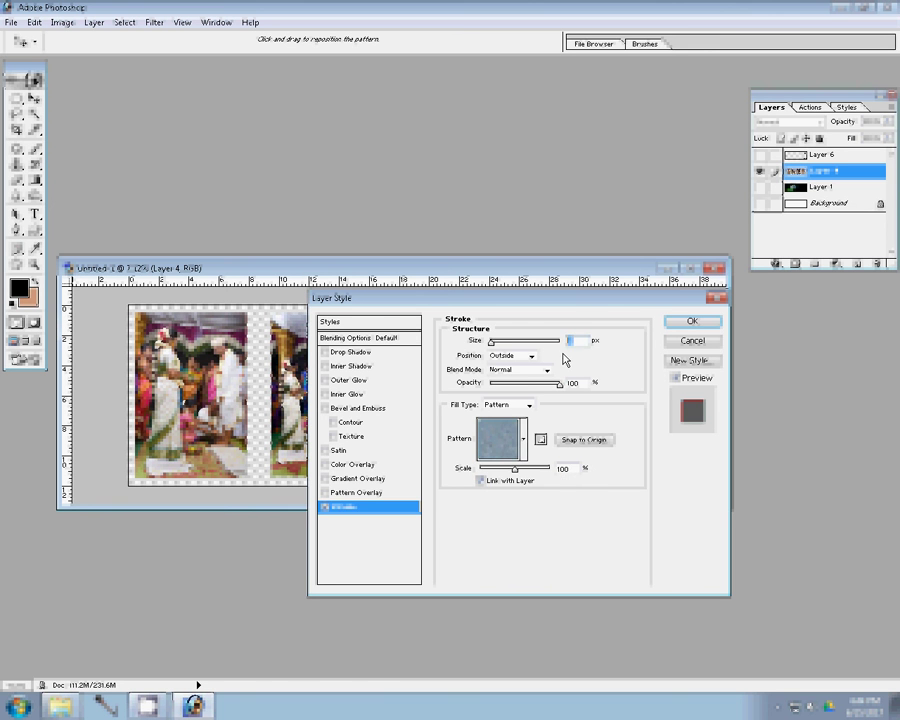
text(10)
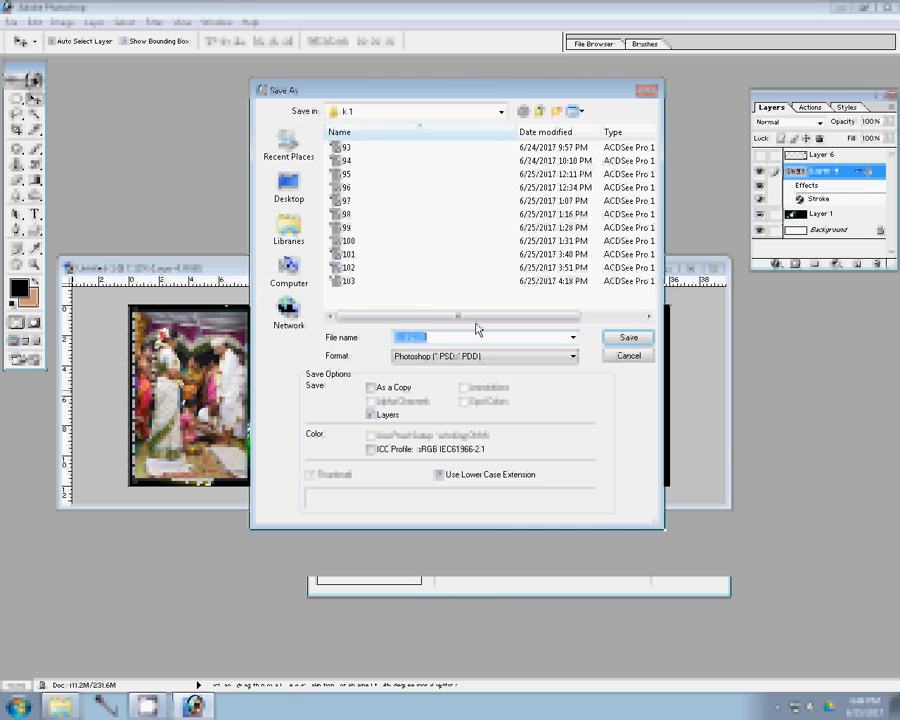
Enter 104 as the file name in the Save As dialog
text(104)
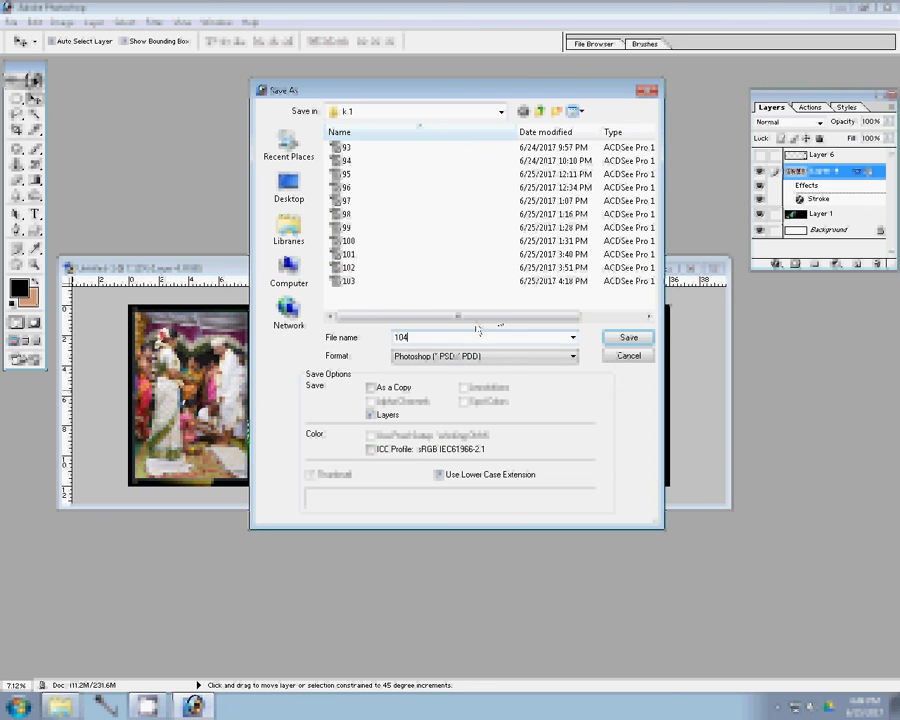
Confirm saving the document as 104.psd
key(Return)
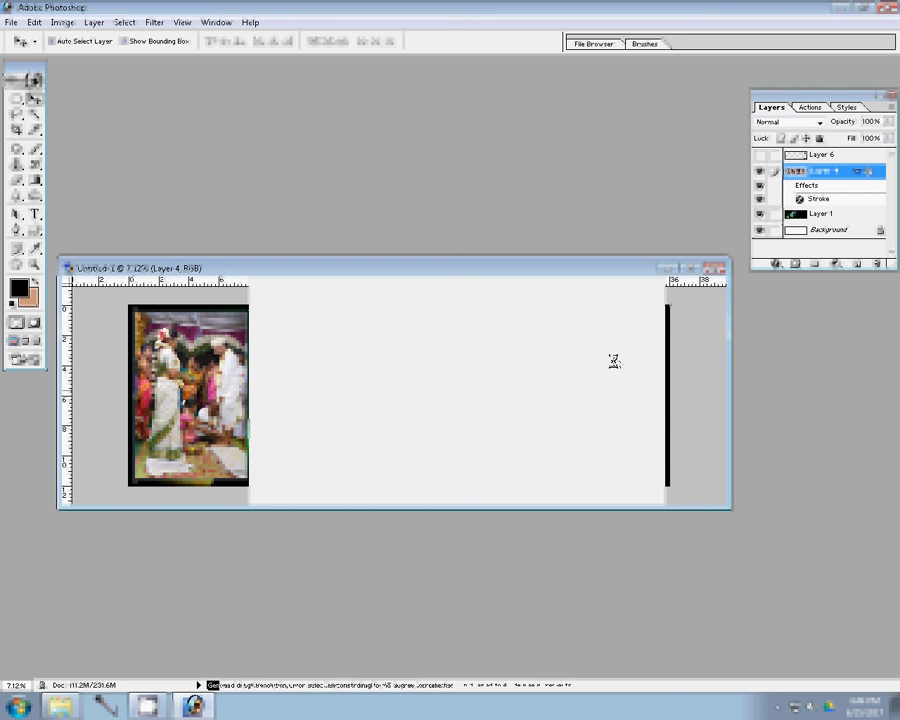